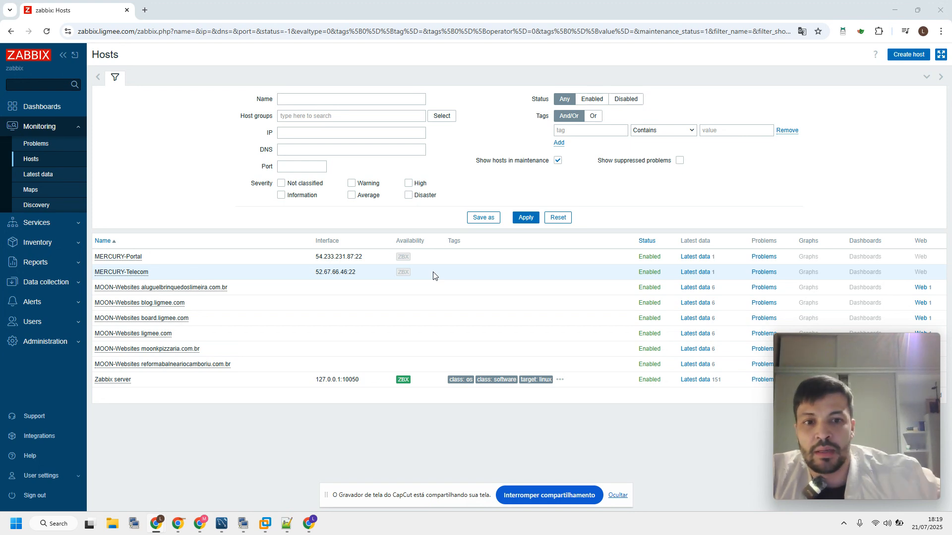
Open the list of alert media types to review which ones are enabled
{"action": "left_click", "coordinate": [617, 495]}
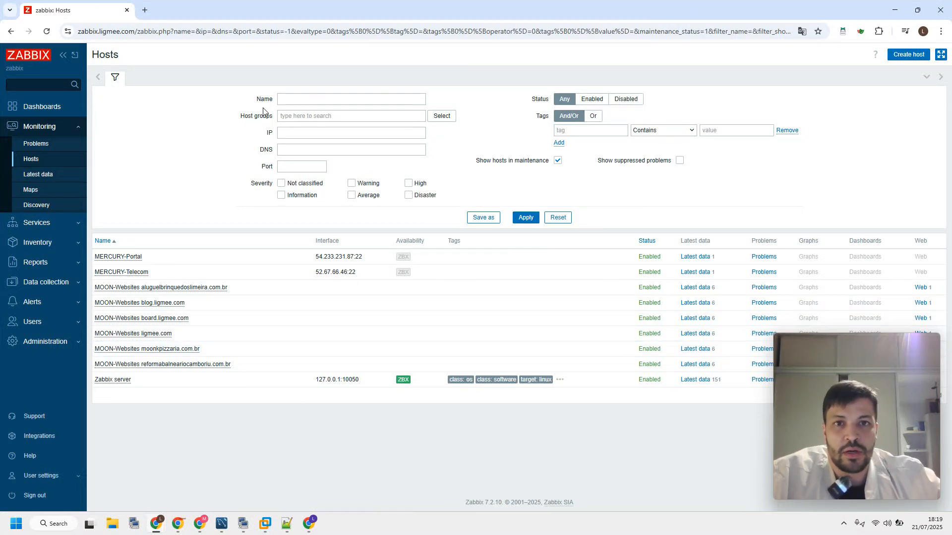
{"action": "left_click", "coordinate": [36, 301]}
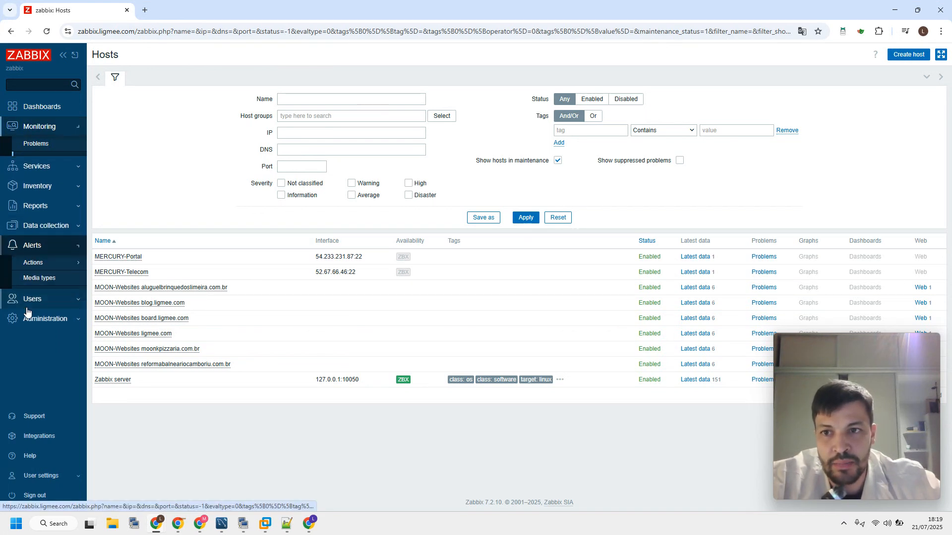
{"action": "left_click", "coordinate": [42, 265]}
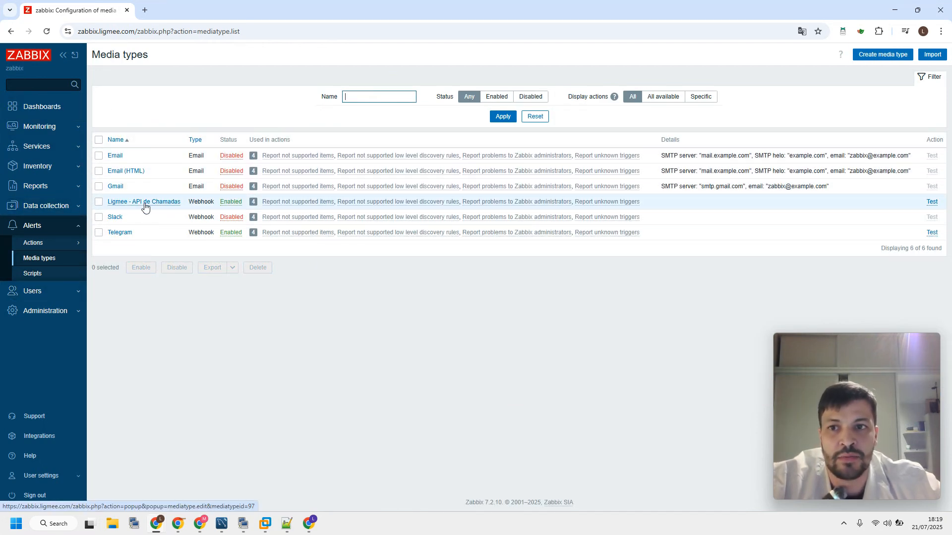
Open the user listed directly below guest and examine the notification media configured for that account
{"action": "left_click", "coordinate": [40, 299]}
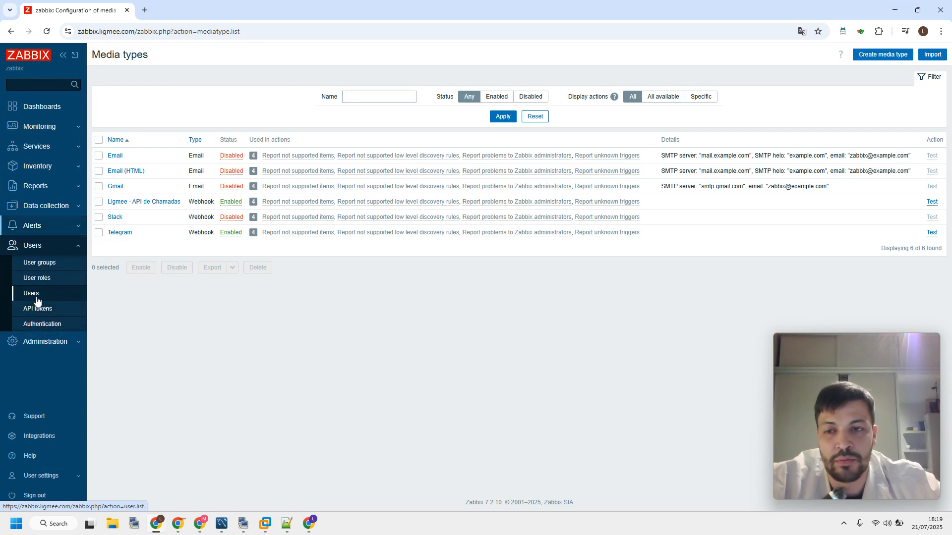
{"action": "left_click", "coordinate": [37, 300]}
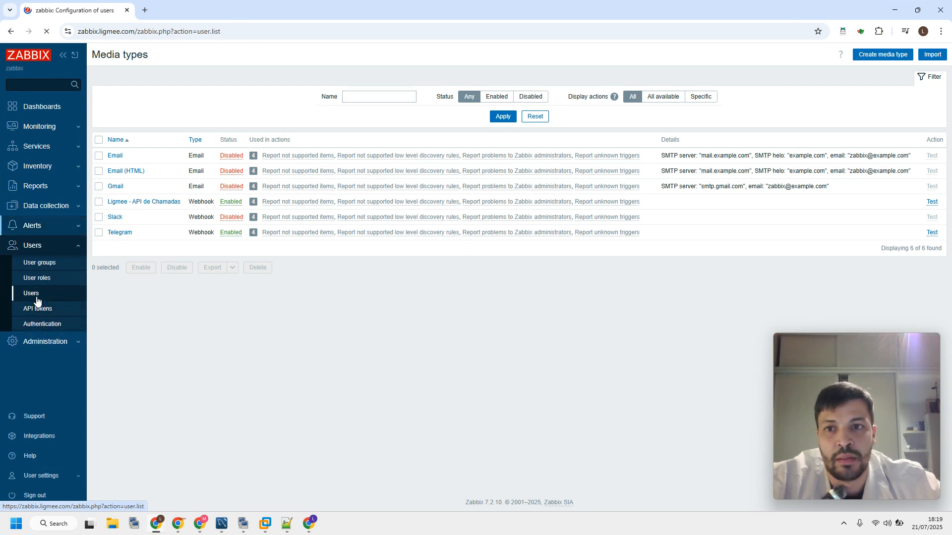
{"action": "left_click", "coordinate": [119, 206]}
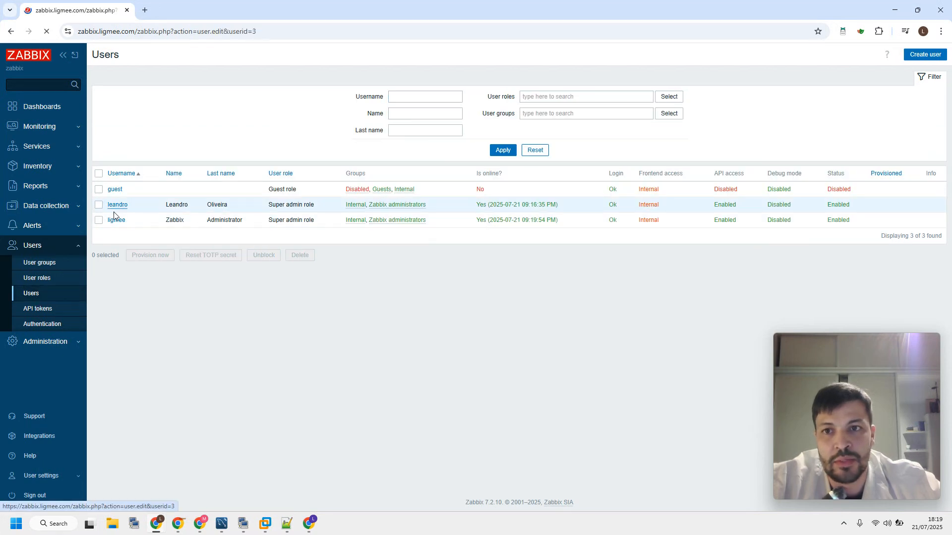
{"action": "left_click", "coordinate": [138, 86]}
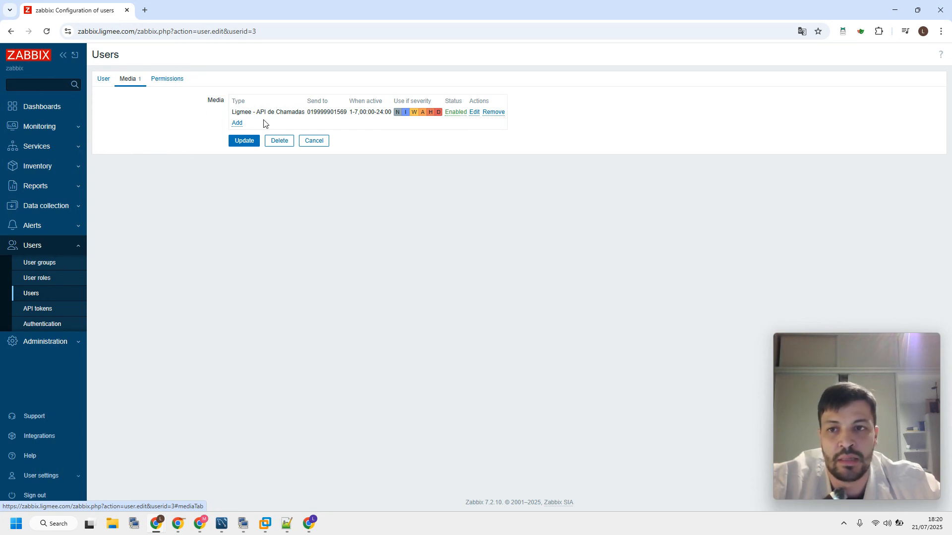
Examine the UI element permissions of the Super admin role and the Admin role, including access to media types
{"action": "left_click", "coordinate": [32, 296]}
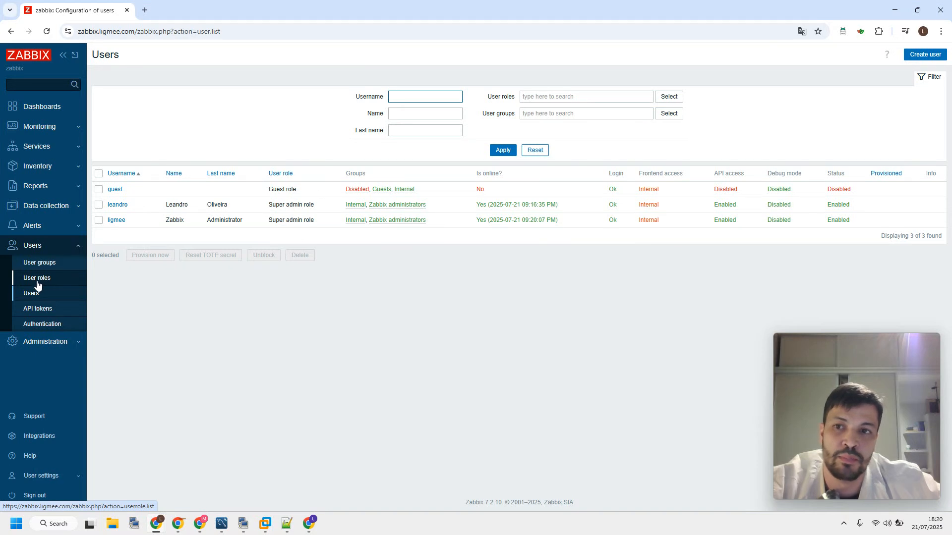
{"action": "left_click", "coordinate": [35, 280]}
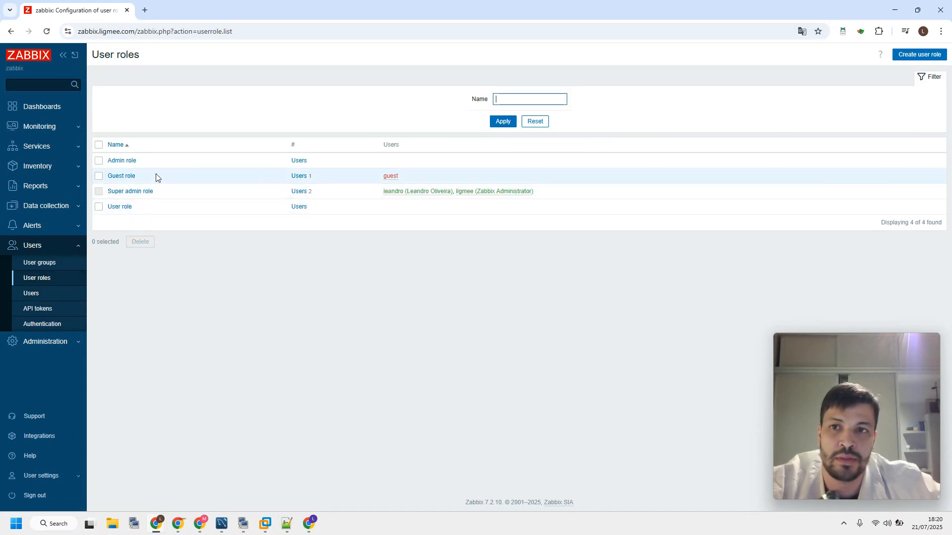
{"action": "left_click", "coordinate": [132, 192]}
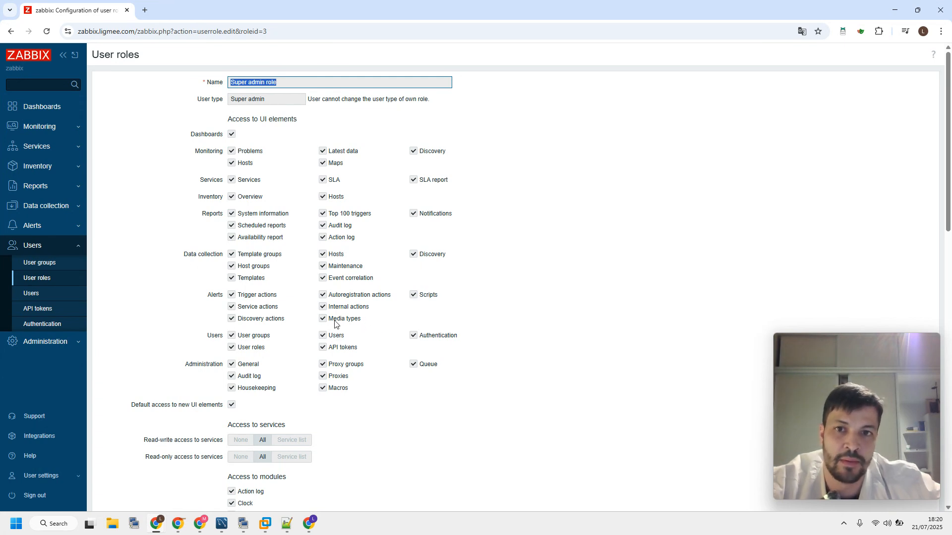
{"action": "left_click", "coordinate": [47, 279]}
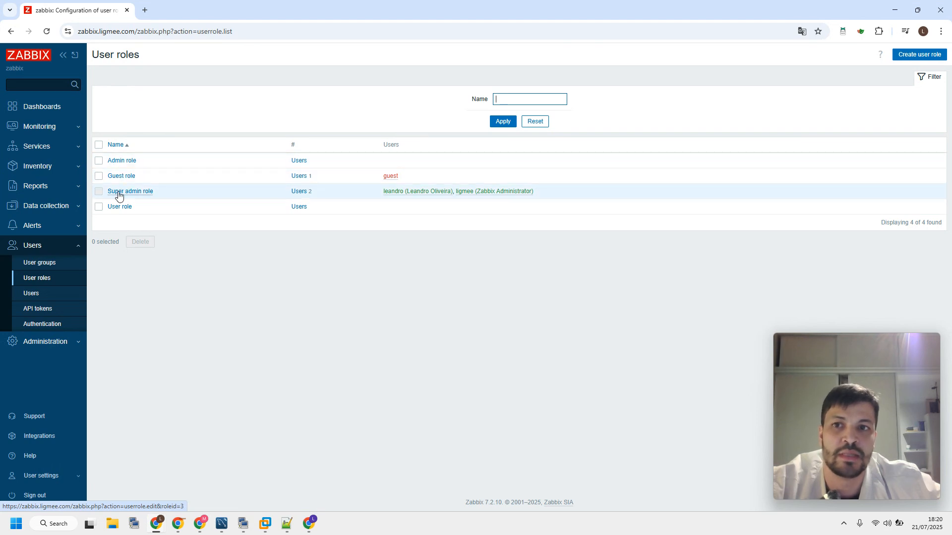
{"action": "left_click", "coordinate": [123, 161]}
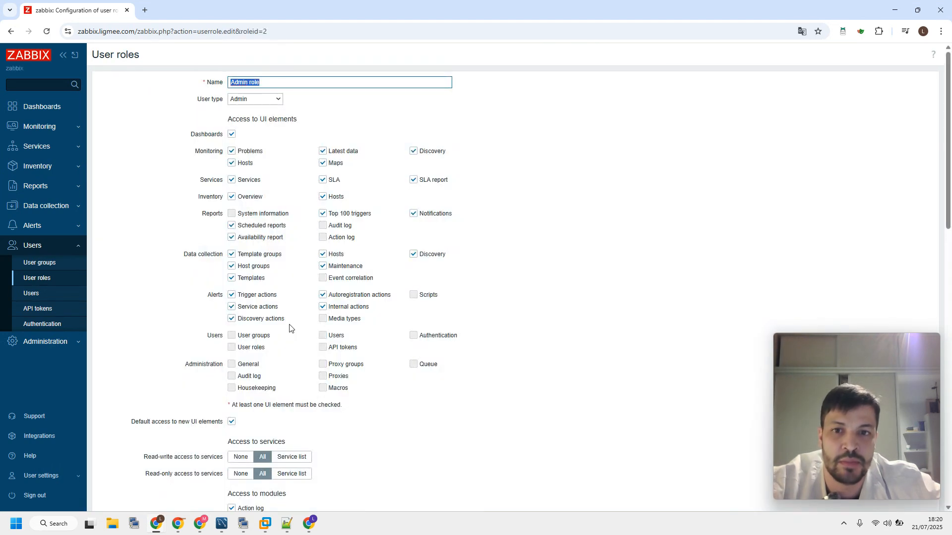
{"action": "left_click", "coordinate": [326, 325]}
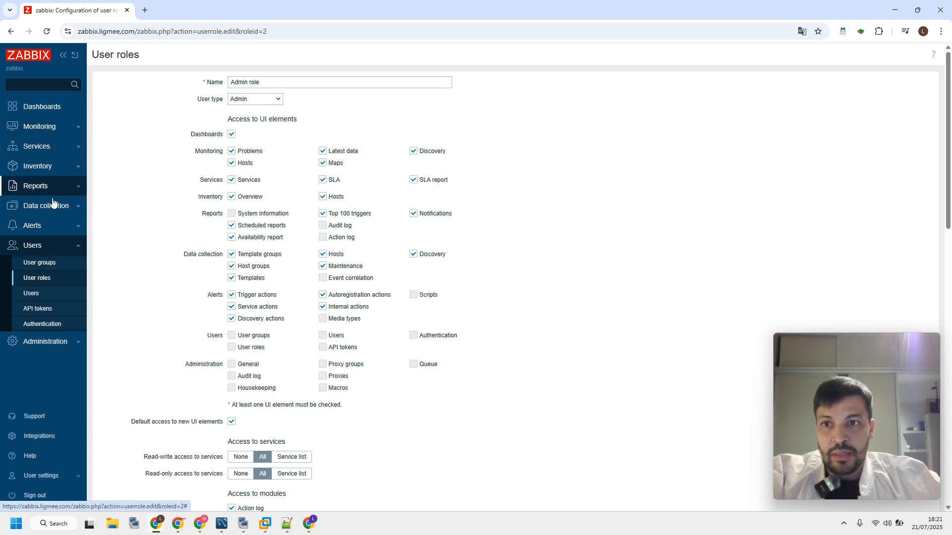
View the monitored hosts and the options available for the Zabbix server host
{"action": "left_click", "coordinate": [51, 132]}
{"action": "left_click", "coordinate": [29, 159]}
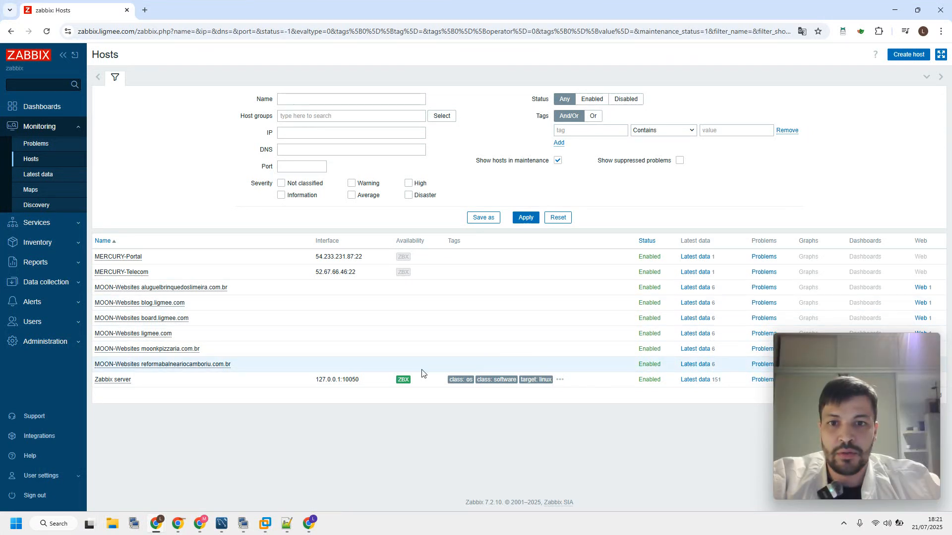
{"action": "left_click", "coordinate": [111, 380]}
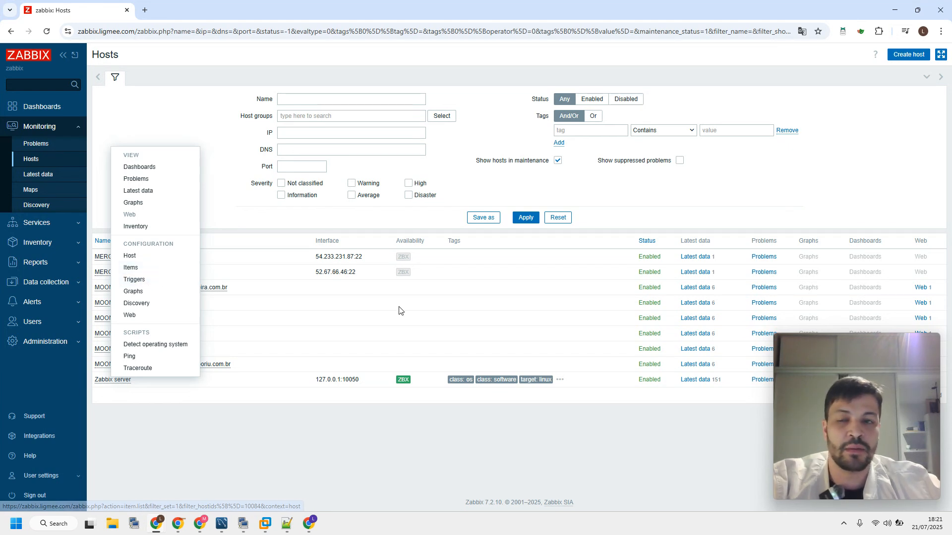
{"action": "left_click", "coordinate": [52, 311]}
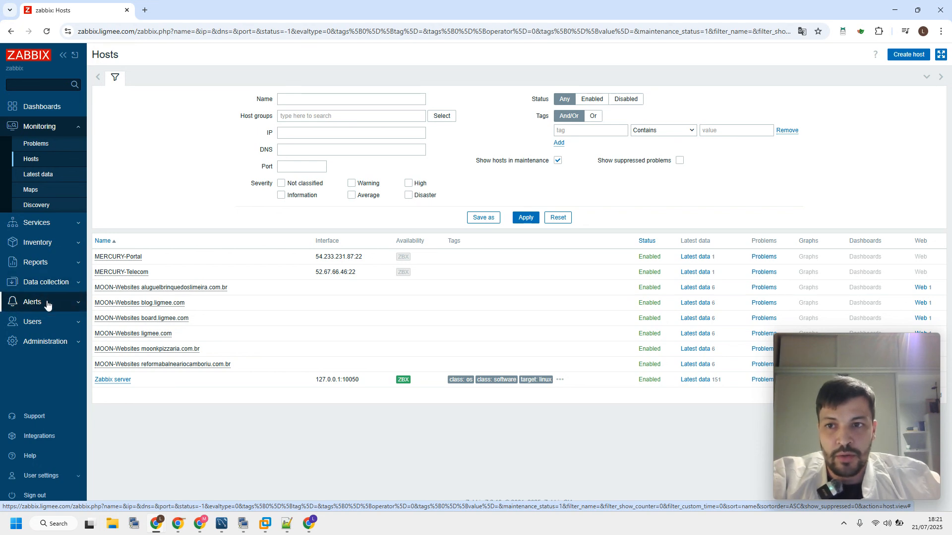
Start a new trigger action under Alerts and name it Zabbix Trapper
{"action": "left_click", "coordinate": [39, 307]}
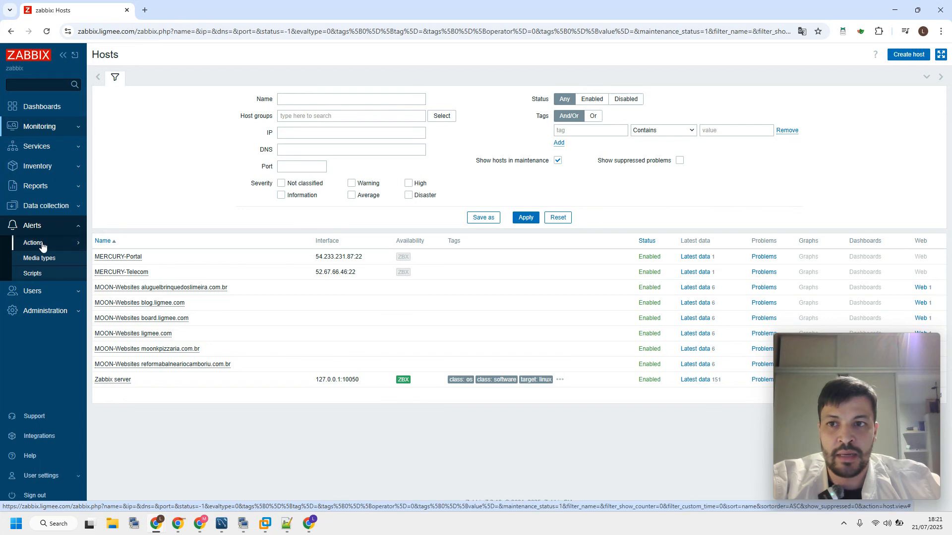
{"action": "left_click", "coordinate": [39, 244]}
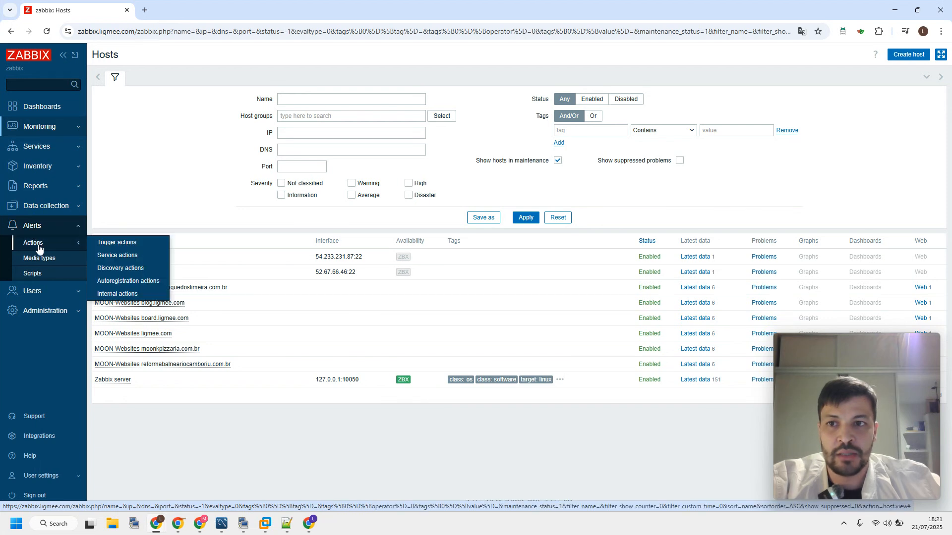
{"action": "left_click", "coordinate": [120, 247]}
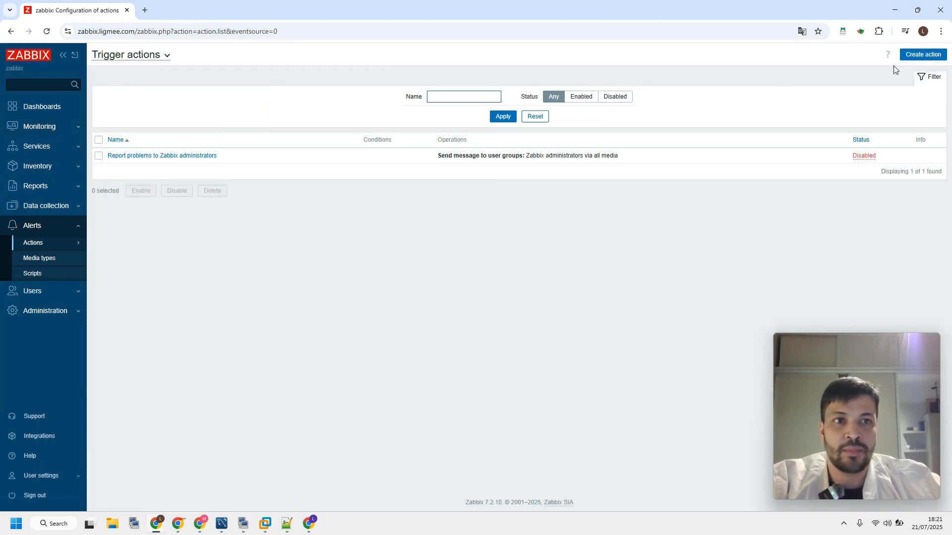
{"action": "left_click", "coordinate": [917, 55]}
{"action": "left_click", "coordinate": [323, 121]}
{"action": "type", "text": "Zabb"}
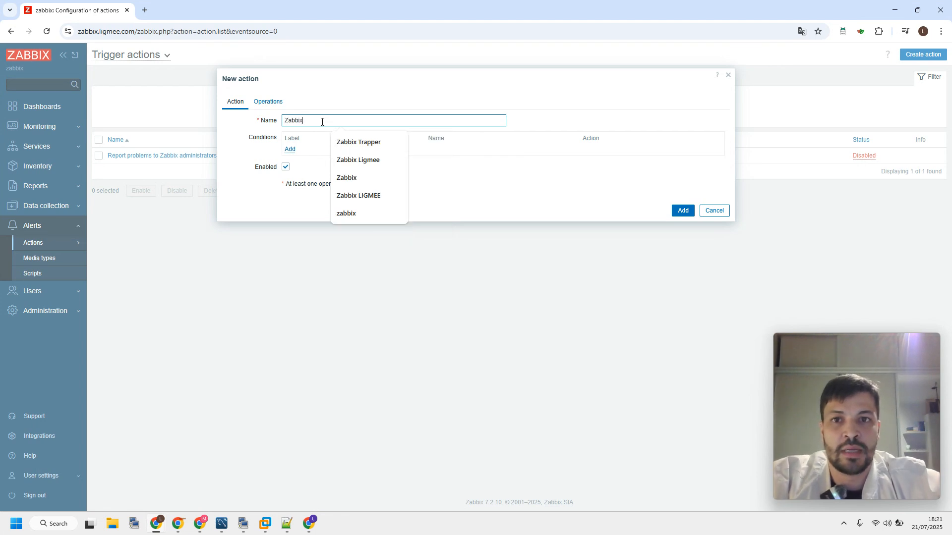
{"action": "type", "text": "ix"}
{"action": "left_click", "coordinate": [347, 142]}
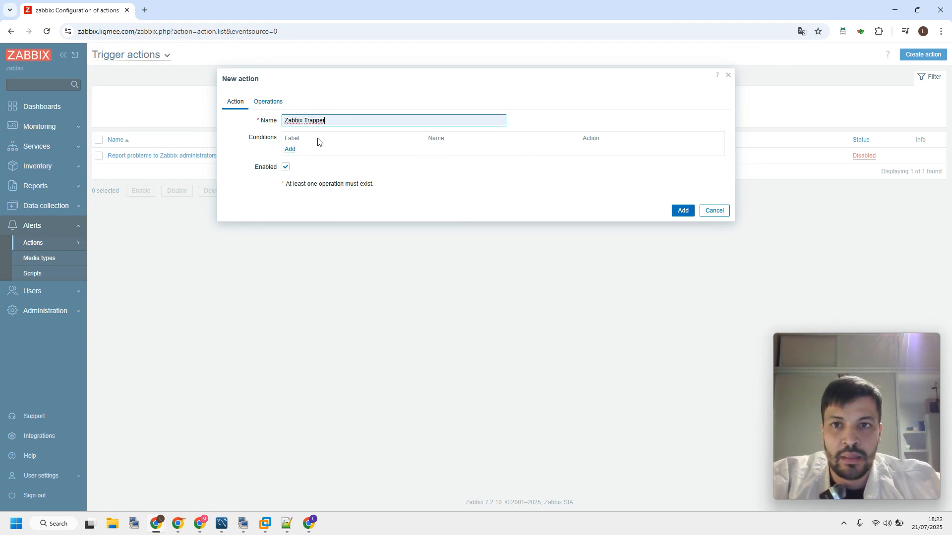
Add a condition to the action that the trigger equals Disponibilidade Servidor Zabbix on the Zabbix server host
{"action": "left_click", "coordinate": [290, 149]}
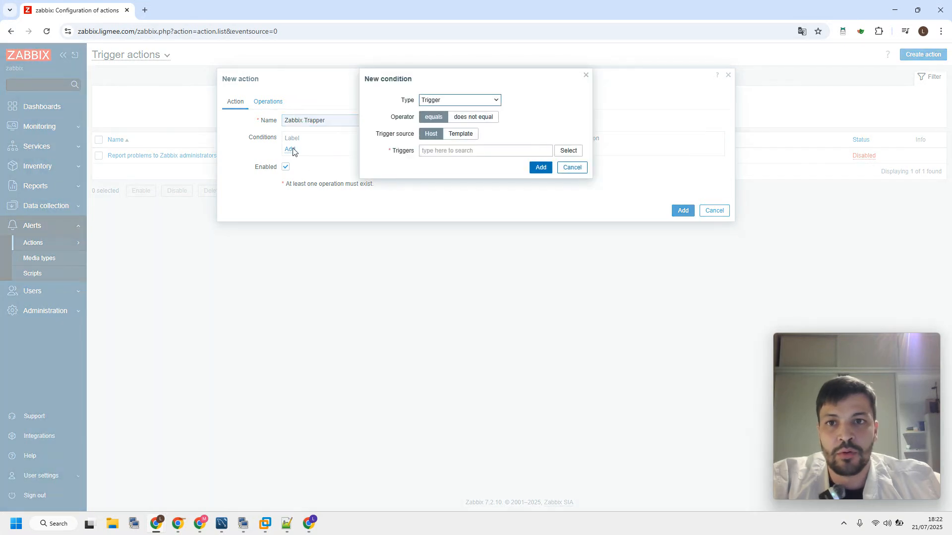
{"action": "left_click", "coordinate": [568, 151]}
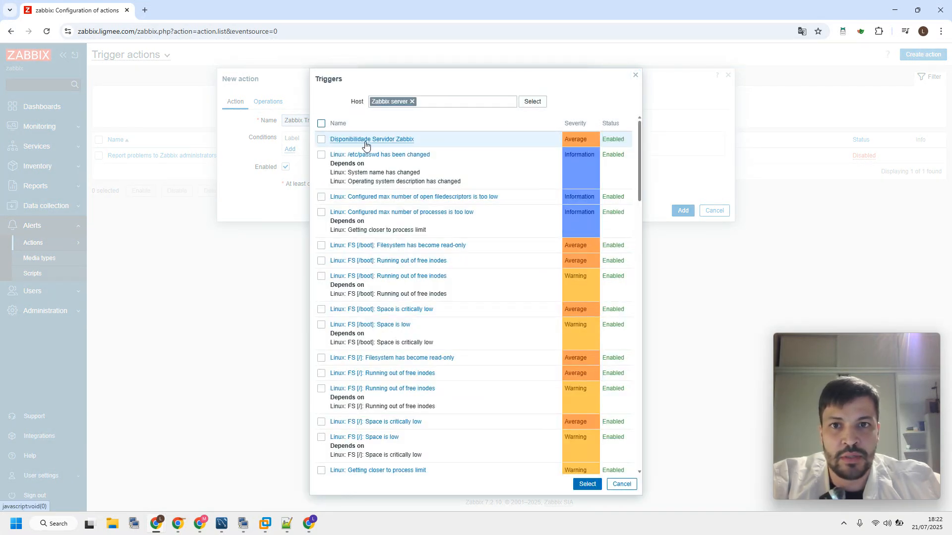
{"action": "left_click", "coordinate": [366, 140]}
{"action": "left_click", "coordinate": [540, 179]}
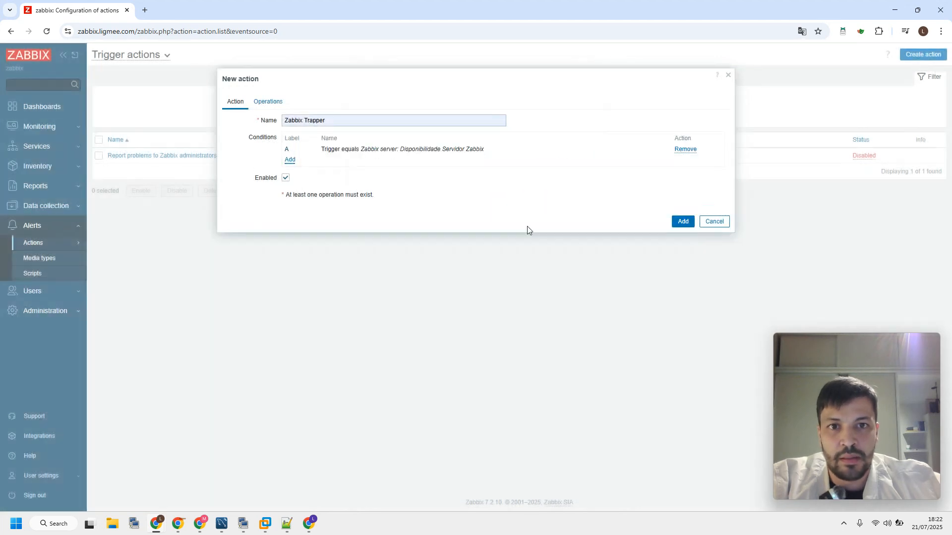
Set the action's default operation step duration to 1m
{"action": "left_click", "coordinate": [269, 103]}
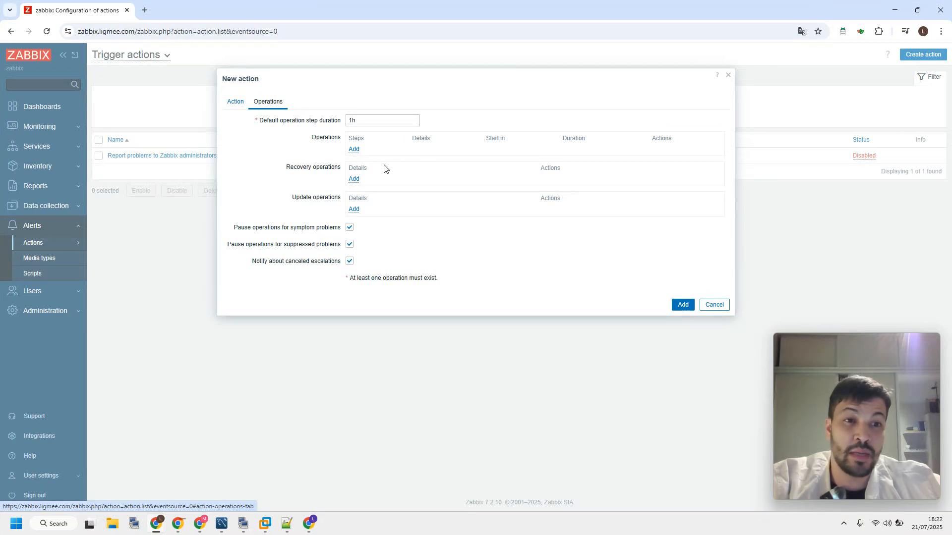
{"action": "double_click", "coordinate": [383, 120]}
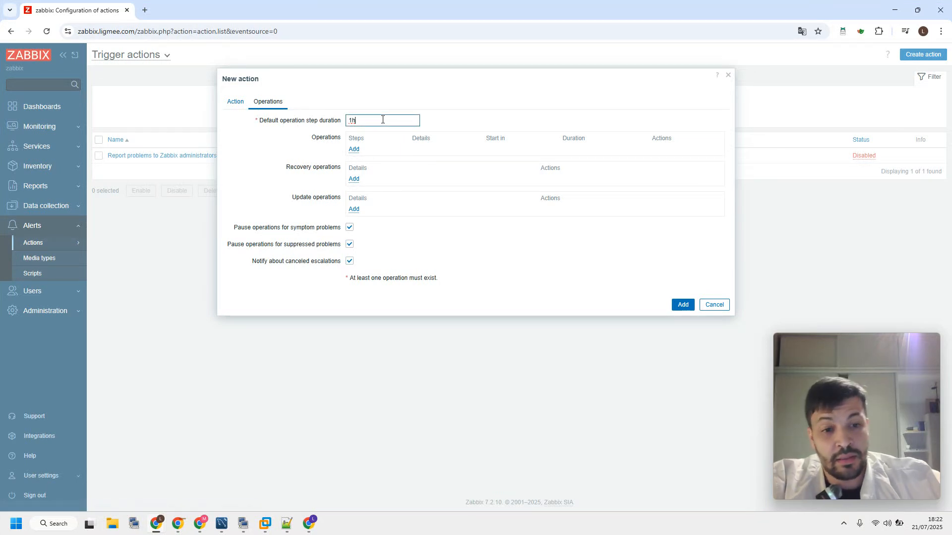
{"action": "type", "text": "1"}
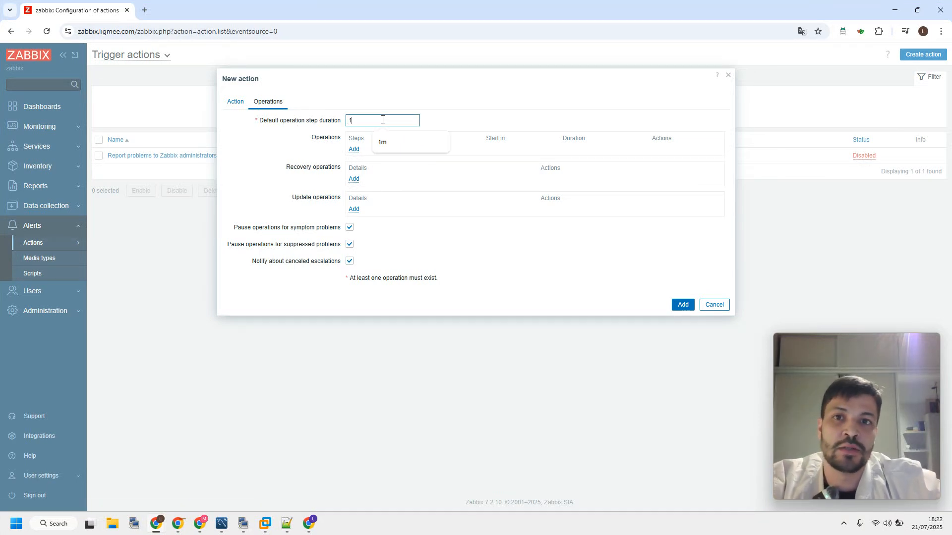
{"action": "type", "text": "m"}
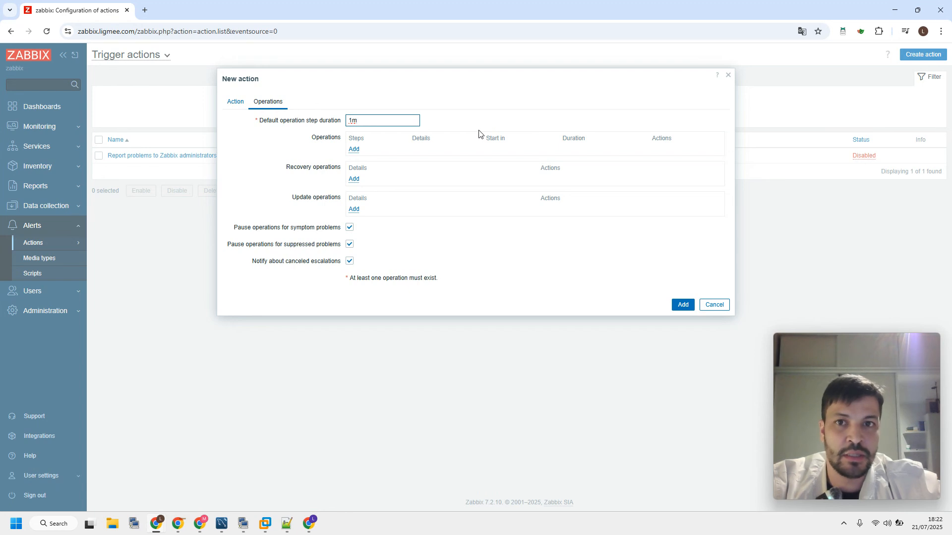
Add a step 1 operation that sends a message to the ligmee user via Telegram, keeping the default step duration
{"action": "left_click", "coordinate": [354, 150]}
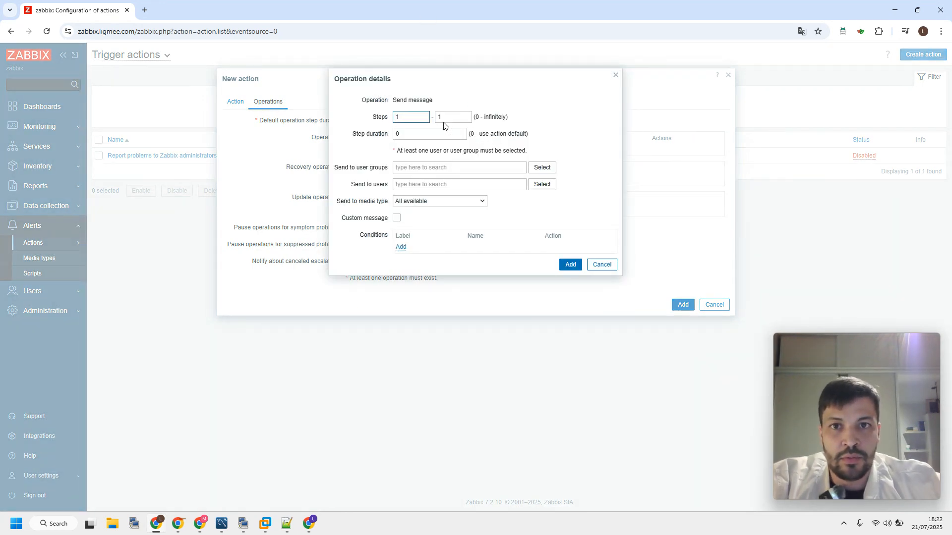
{"action": "left_click_drag", "start_coordinate": [435, 142], "coordinate": [304, 140]}
{"action": "double_click", "coordinate": [413, 136]}
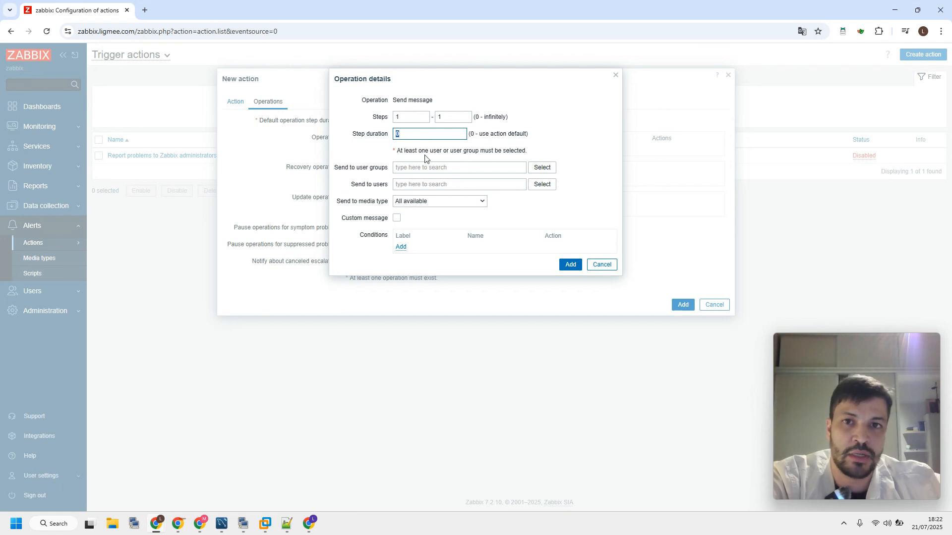
{"action": "left_click", "coordinate": [538, 190]}
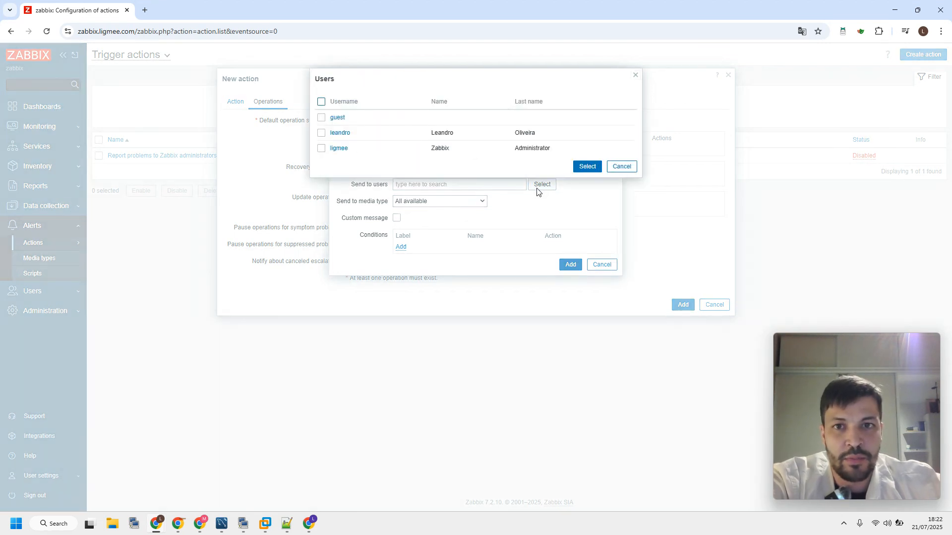
{"action": "left_click", "coordinate": [342, 151]}
{"action": "left_click", "coordinate": [434, 212]}
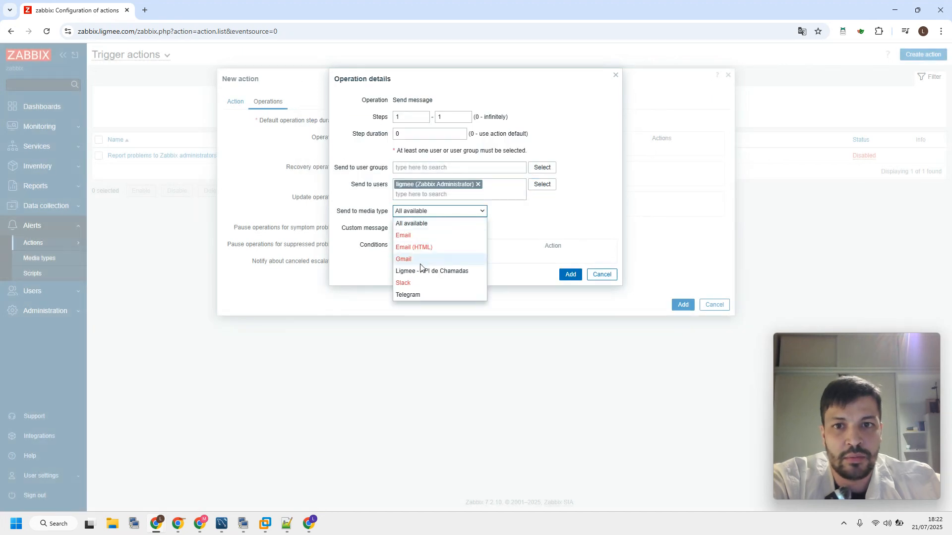
{"action": "left_click", "coordinate": [417, 293]}
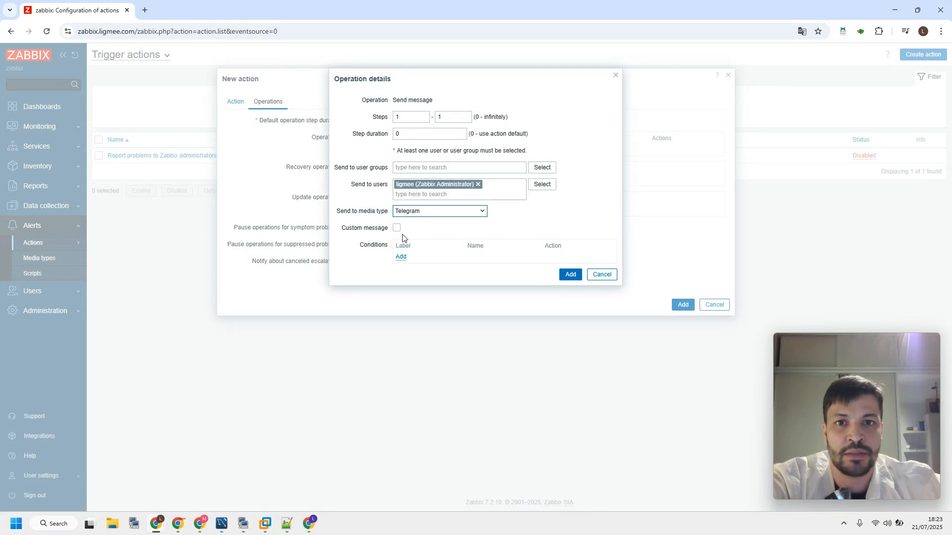
{"action": "left_click", "coordinate": [571, 275]}
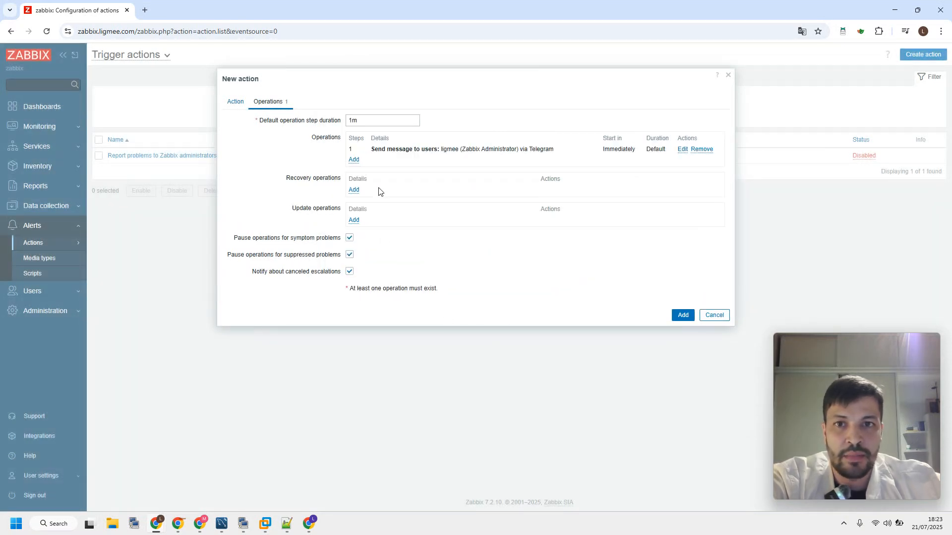
Add a step 2 operation that sends a message to the ligmee user via Ligmee - API de Chamadas
{"action": "left_click", "coordinate": [353, 159]}
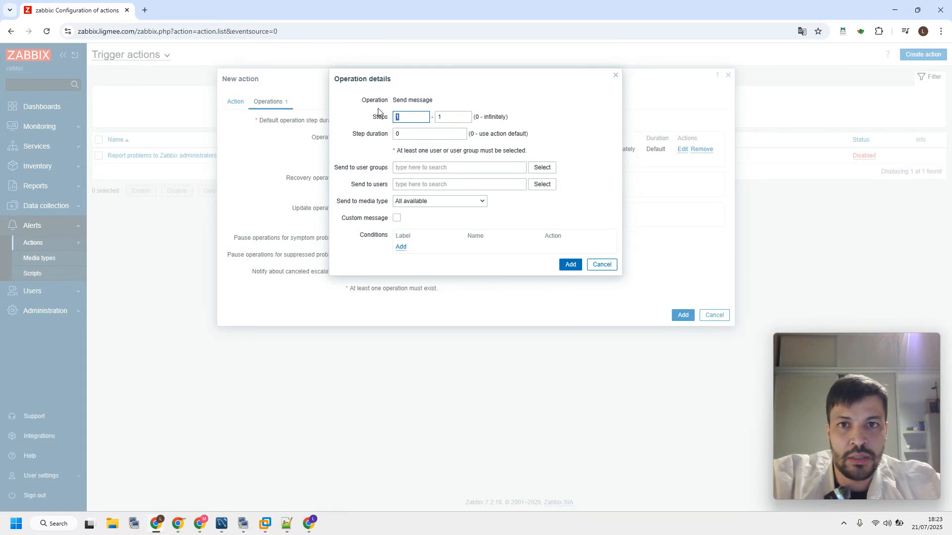
{"action": "key", "text": "BackSpace"}
{"action": "type", "text": "2"}
{"action": "key", "text": "Tab"}
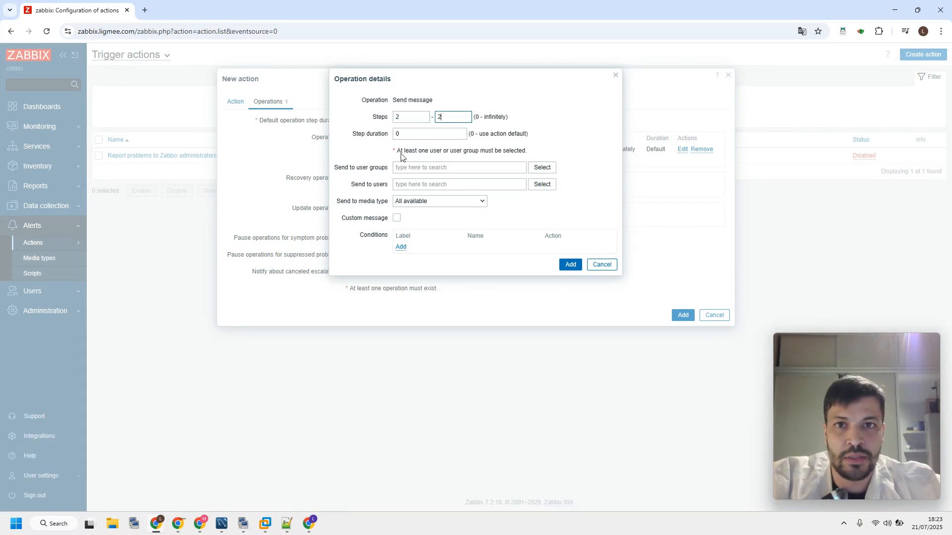
{"action": "type", "text": "2"}
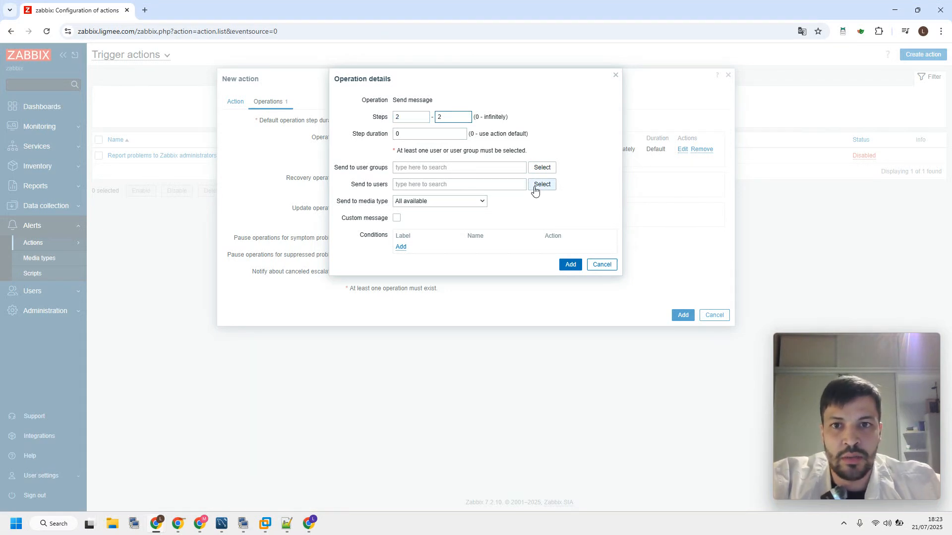
{"action": "left_click", "coordinate": [538, 185]}
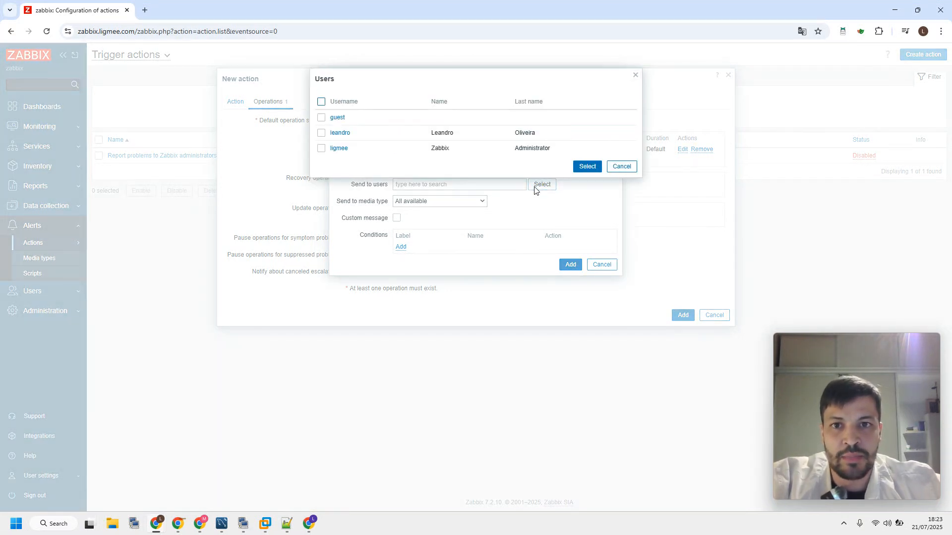
{"action": "left_click", "coordinate": [339, 148]}
{"action": "left_click", "coordinate": [460, 212]}
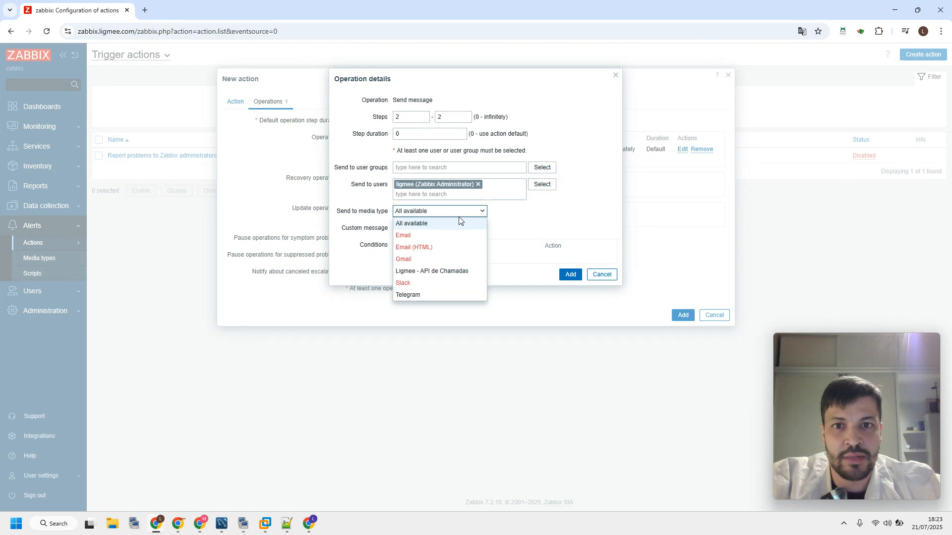
{"action": "left_click", "coordinate": [424, 272]}
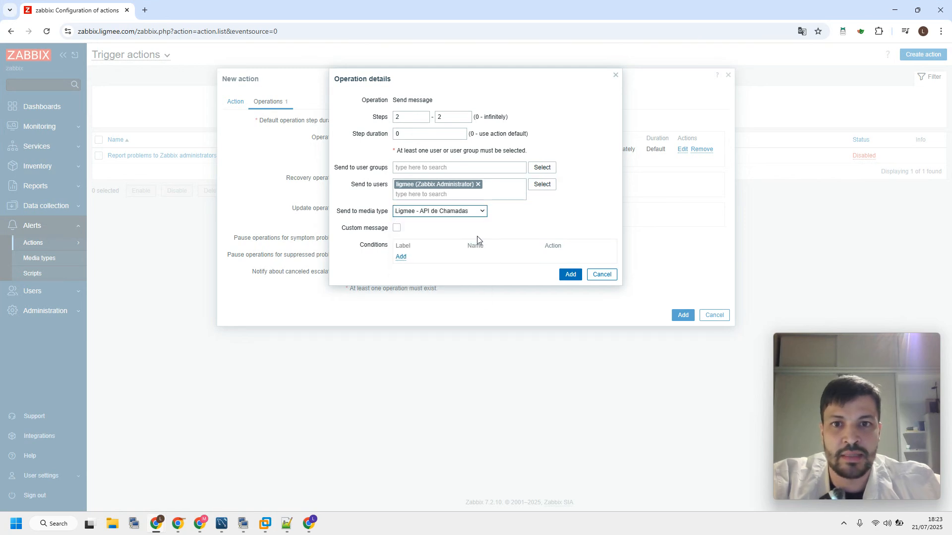
{"action": "left_click", "coordinate": [570, 274]}
Add a step 3 operation messaging the user listed between guest and ligmee via Ligmee - API de Chamadas, and save the new action
{"action": "left_click", "coordinate": [354, 171]}
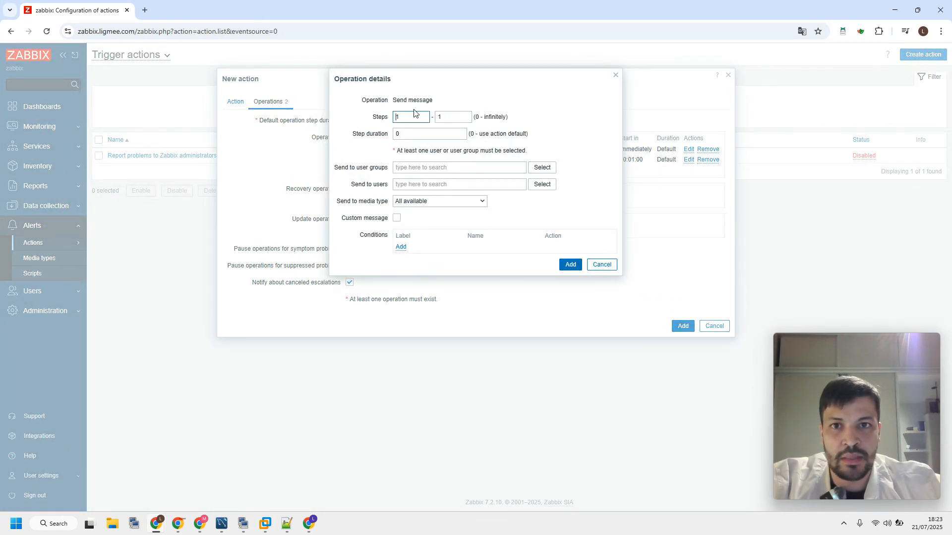
{"action": "key", "text": "Tab"}
{"action": "type", "text": "3"}
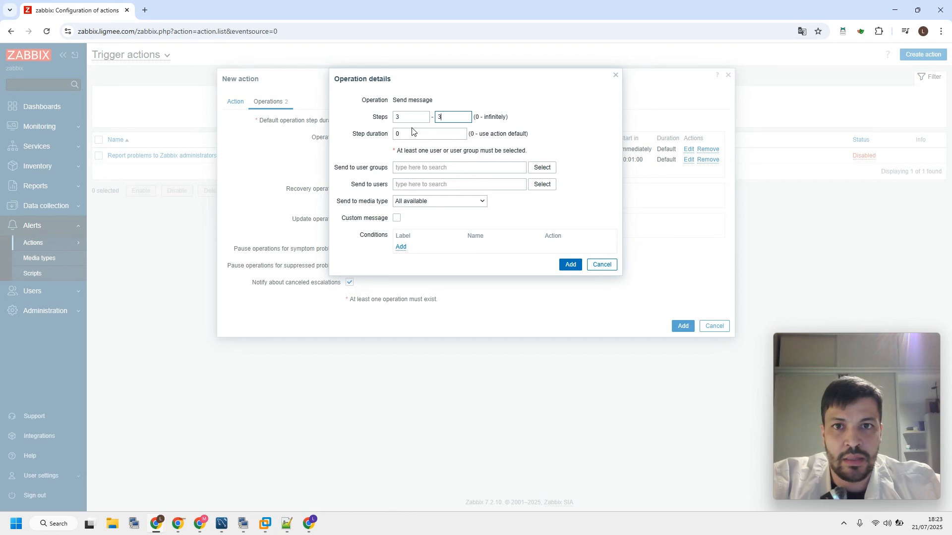
{"action": "left_click", "coordinate": [542, 184]}
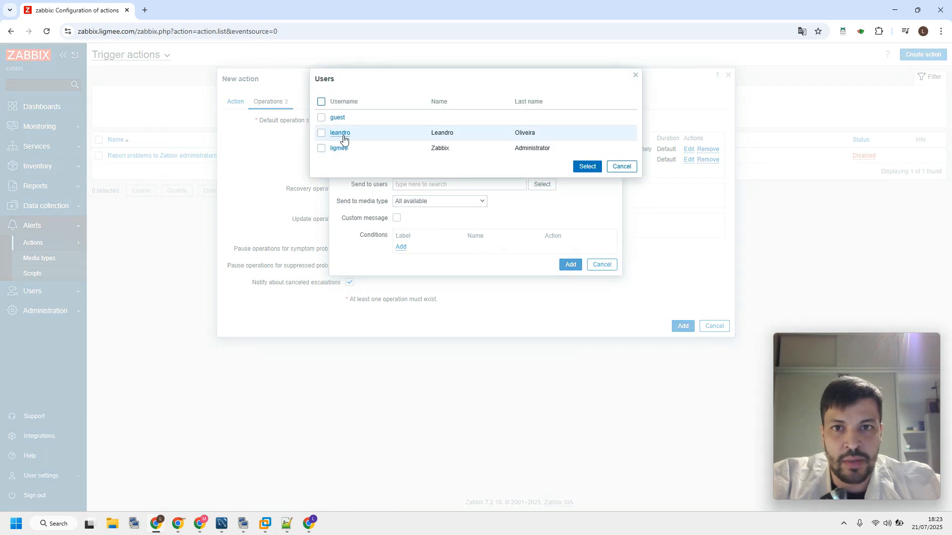
{"action": "left_click", "coordinate": [342, 139]}
{"action": "left_click", "coordinate": [439, 211]}
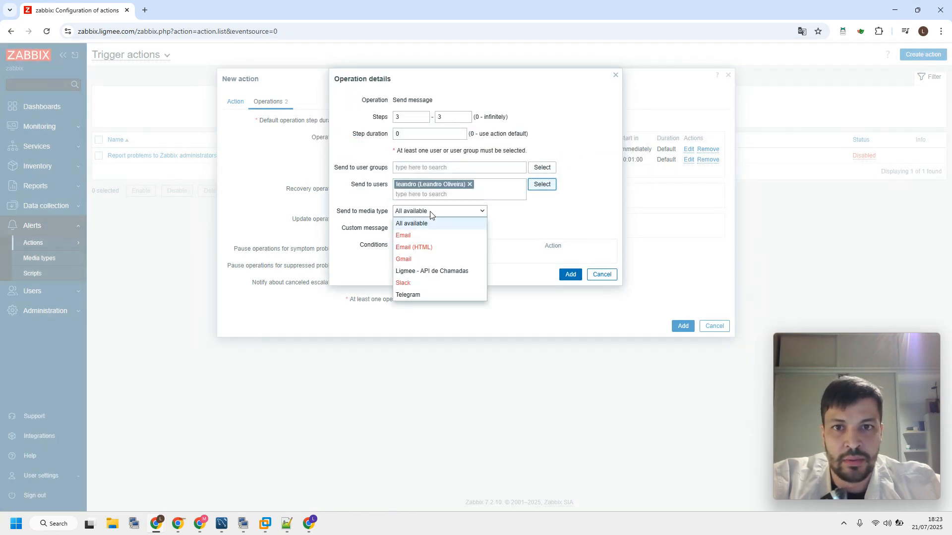
{"action": "left_click", "coordinate": [436, 268]}
{"action": "left_click", "coordinate": [568, 275]}
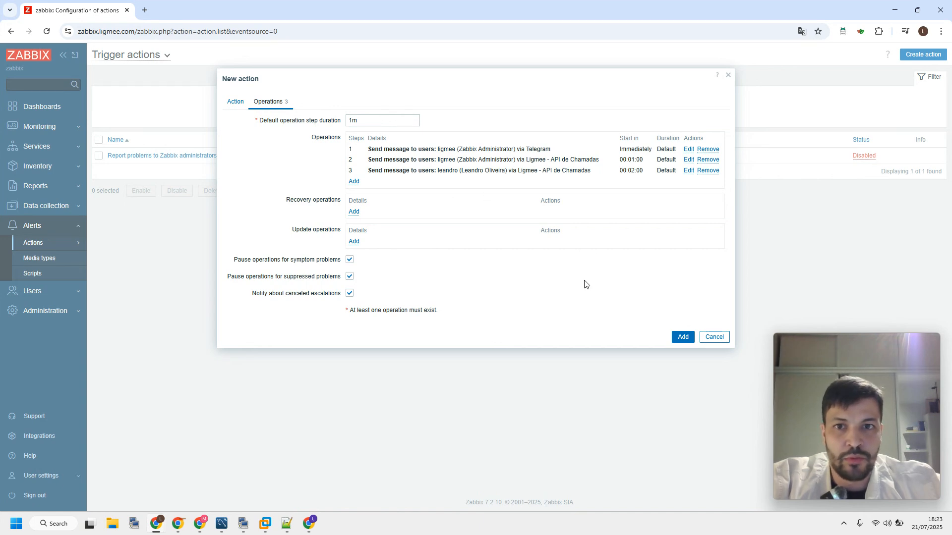
{"action": "left_click", "coordinate": [682, 338]}
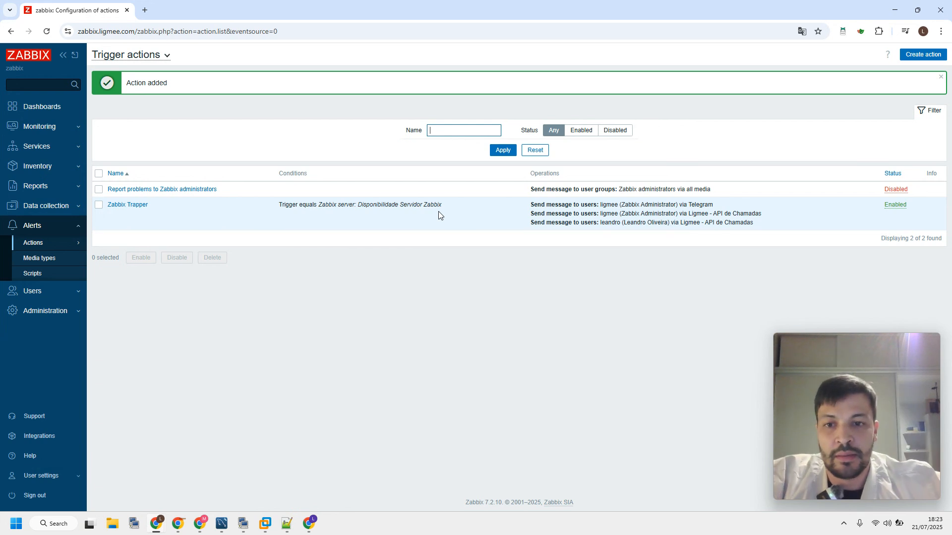
Switch to the moon-websites-01 KiTTY terminal and prepare the zabbix_sender command for custom.status on Zabbix server with value 1
{"action": "left_click", "coordinate": [241, 527]}
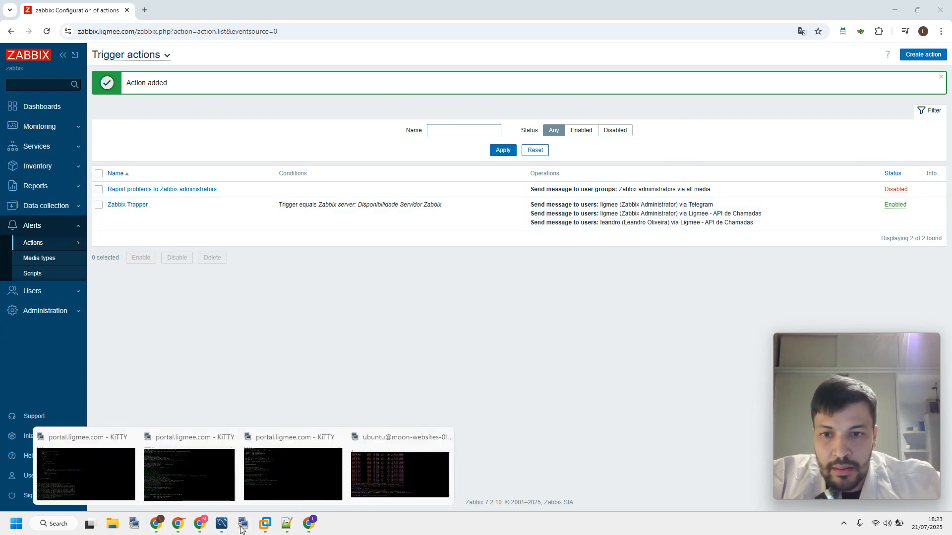
{"action": "left_click", "coordinate": [377, 488]}
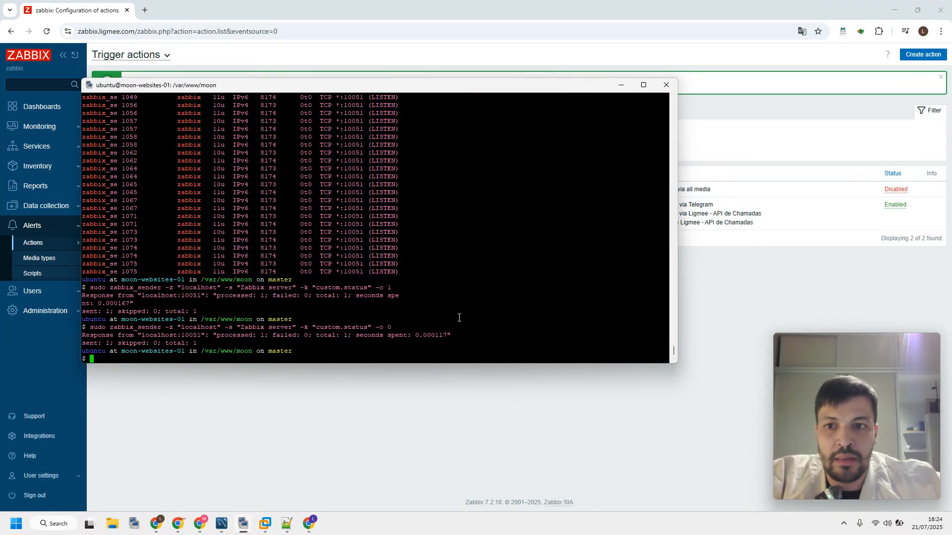
{"action": "key", "text": "Up"}
{"action": "key", "text": "BackSpace"}
{"action": "type", "text": "1"}
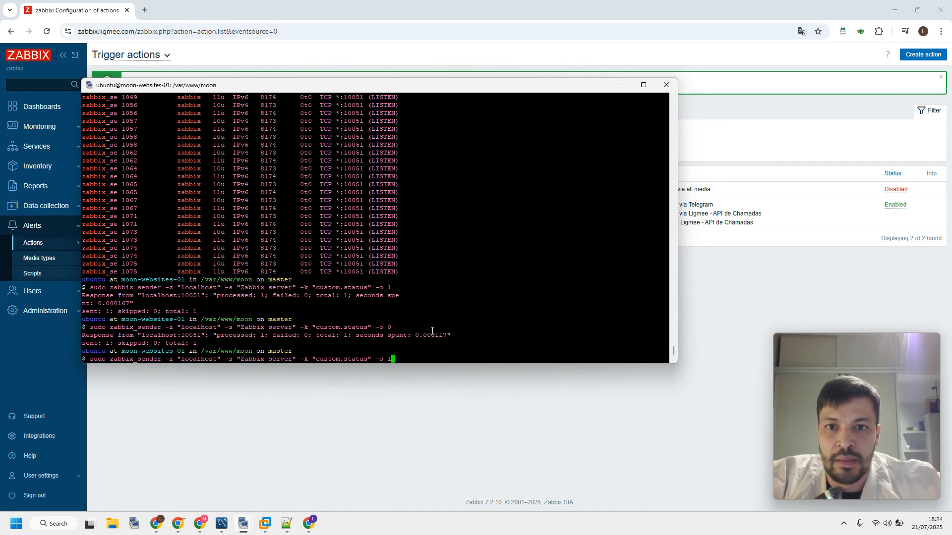
Return to Zabbix in the browser and open the monitored hosts list
{"action": "left_click", "coordinate": [373, 415]}
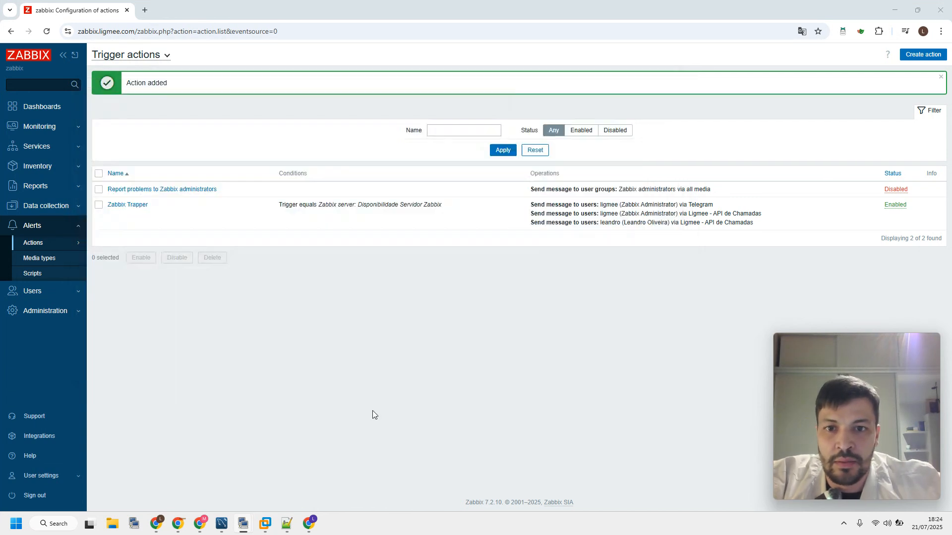
{"action": "left_click", "coordinate": [63, 130]}
{"action": "left_click", "coordinate": [52, 164]}
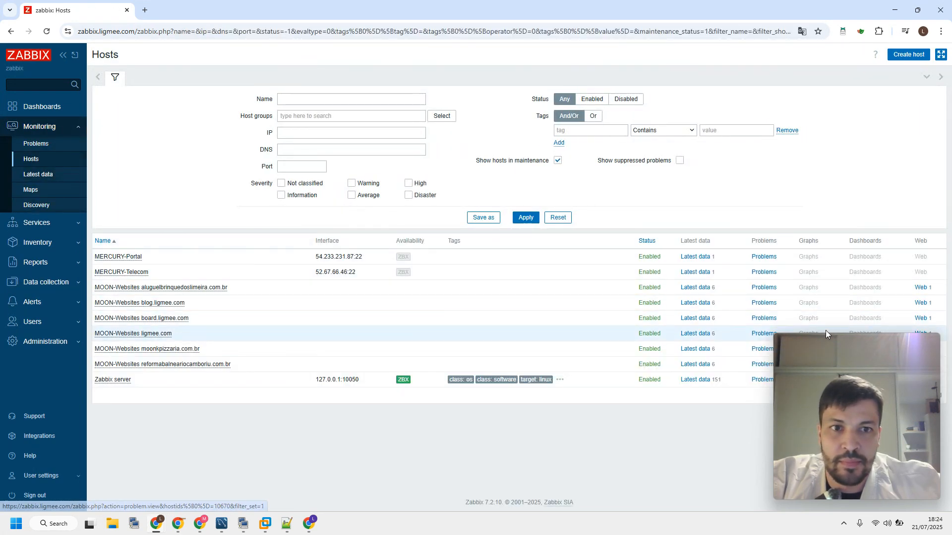
{"action": "mouse_move", "coordinate": [868, 345]}
{"action": "left_click_drag", "start_coordinate": [806, 347], "coordinate": [833, 347]}
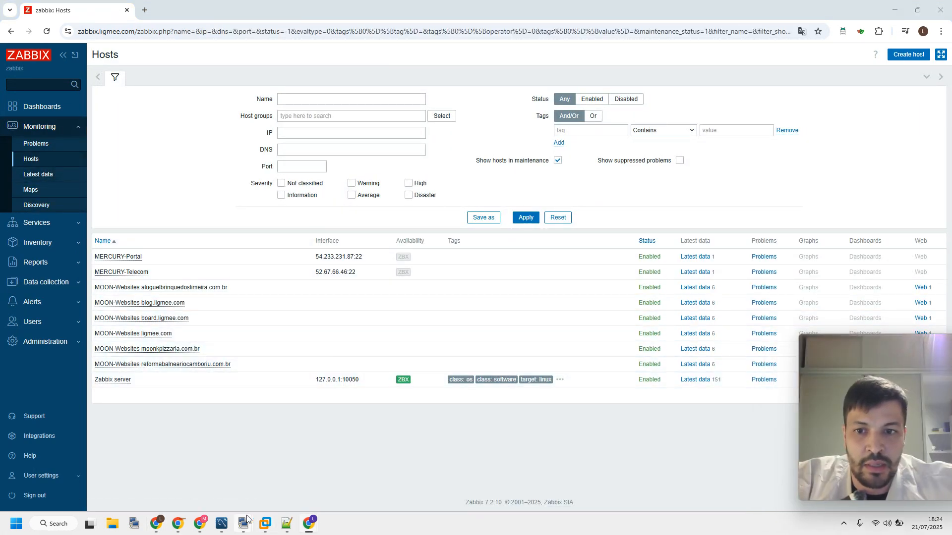
Run the prepared zabbix_sender command in the KiTTY terminal to send custom.status value 1, and return to the Zabbix hosts list
{"action": "mouse_move", "coordinate": [244, 525]}
{"action": "left_click", "coordinate": [388, 471]}
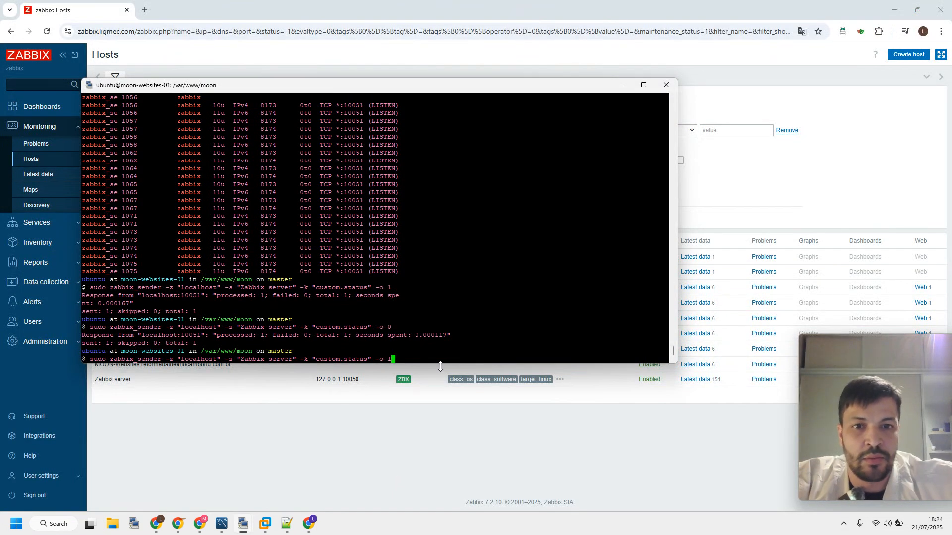
{"action": "left_click", "coordinate": [435, 424]}
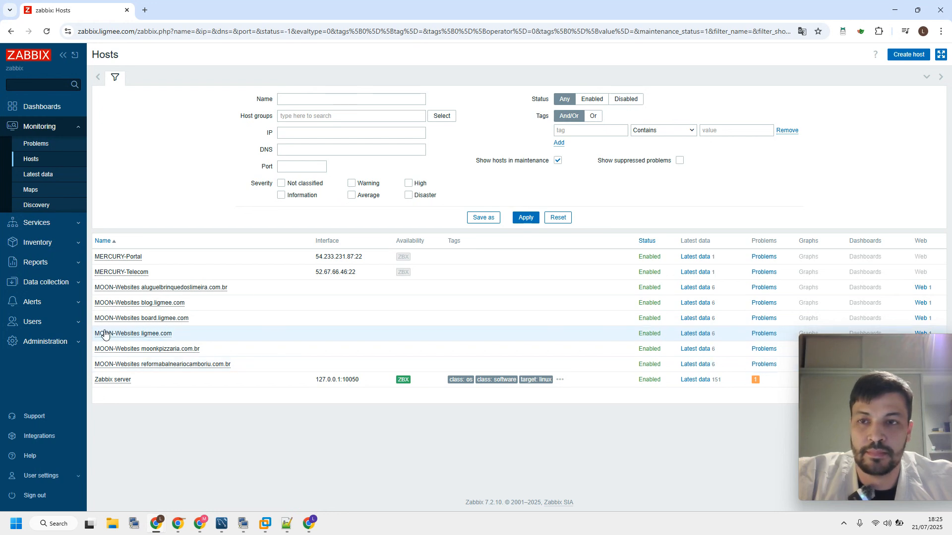
Open the monitoring problems page and examine the actions executed for the Disponibilidade Servidor Zabbix problem
{"action": "left_click", "coordinate": [41, 150]}
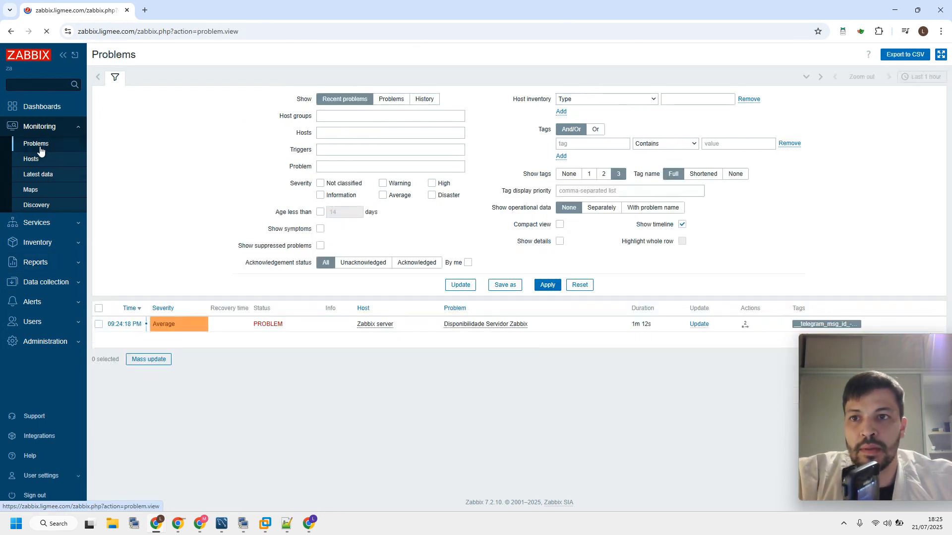
{"action": "mouse_move", "coordinate": [841, 351]}
{"action": "left_click_drag", "start_coordinate": [841, 351], "coordinate": [825, 386]}
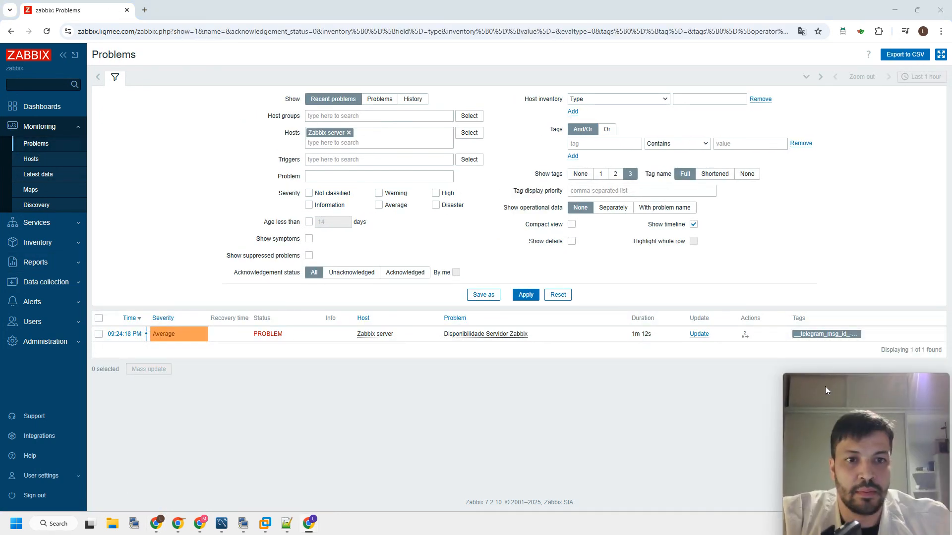
{"action": "mouse_move", "coordinate": [747, 340]}
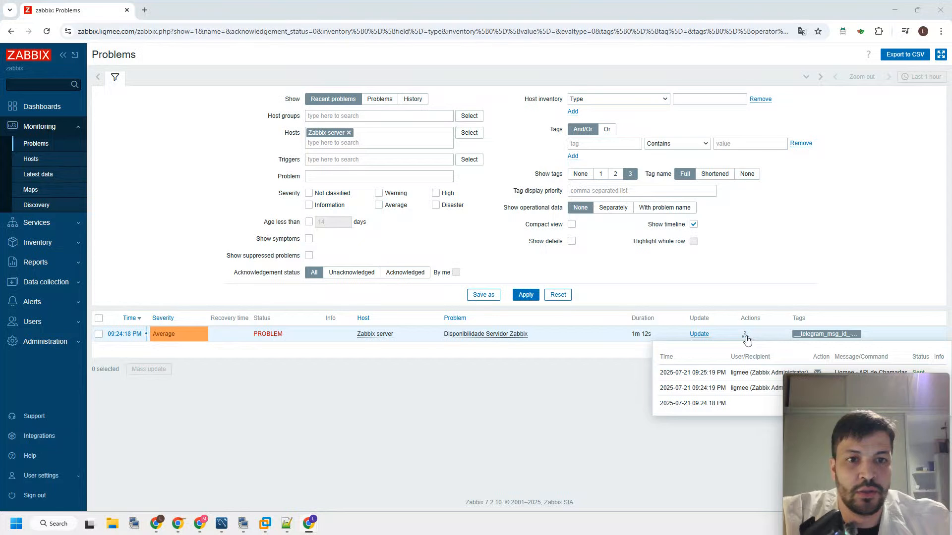
{"action": "left_click_drag", "start_coordinate": [808, 391], "coordinate": [828, 437]}
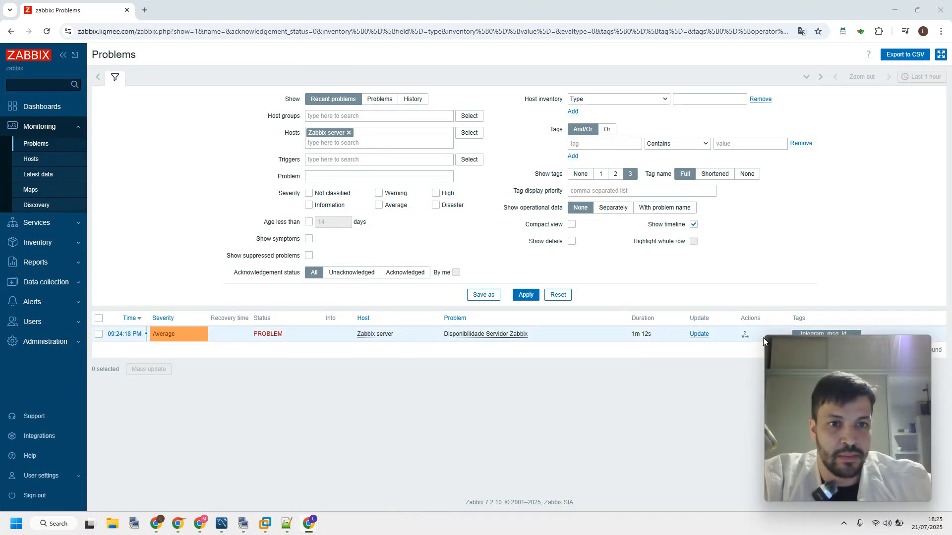
{"action": "left_click_drag", "start_coordinate": [763, 338], "coordinate": [796, 385]}
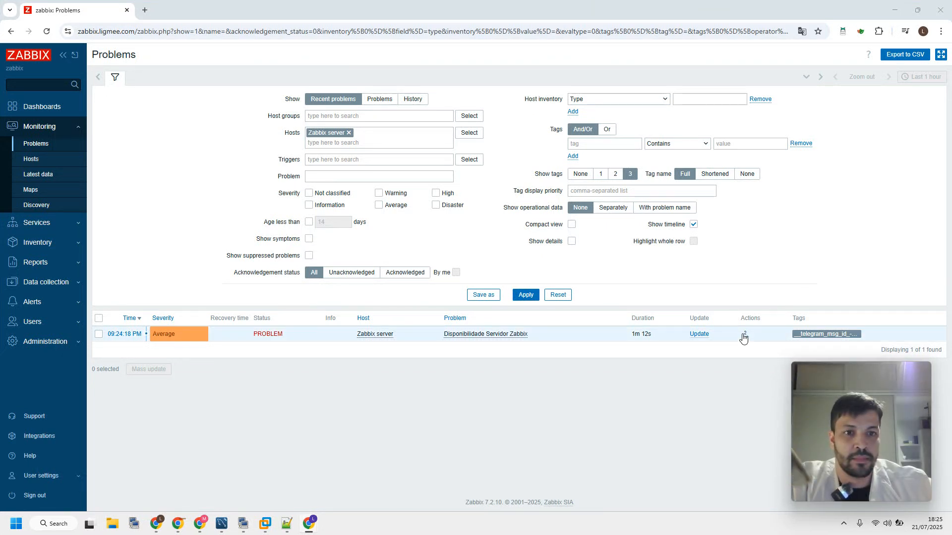
{"action": "mouse_move", "coordinate": [828, 393]}
{"action": "left_click_drag", "start_coordinate": [828, 389], "coordinate": [812, 443]}
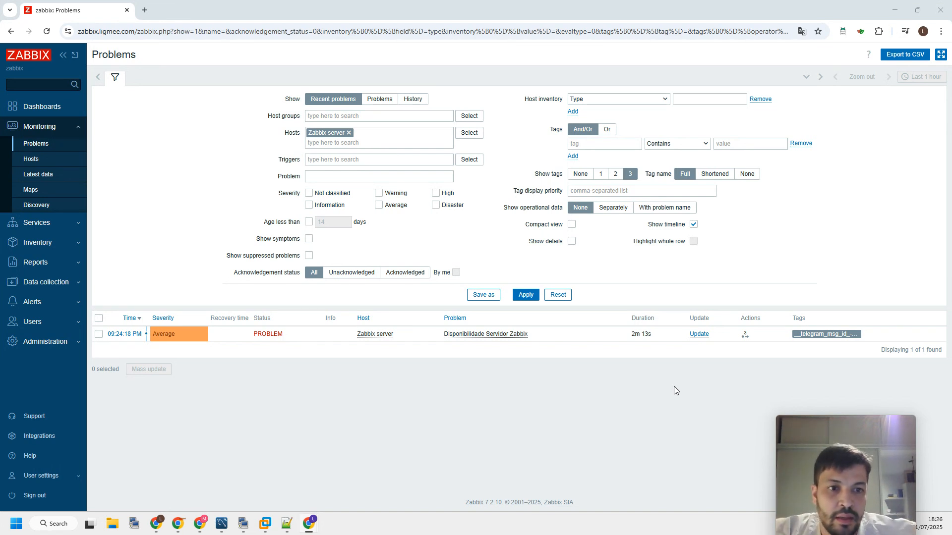
{"action": "left_click_drag", "start_coordinate": [834, 422], "coordinate": [837, 356]}
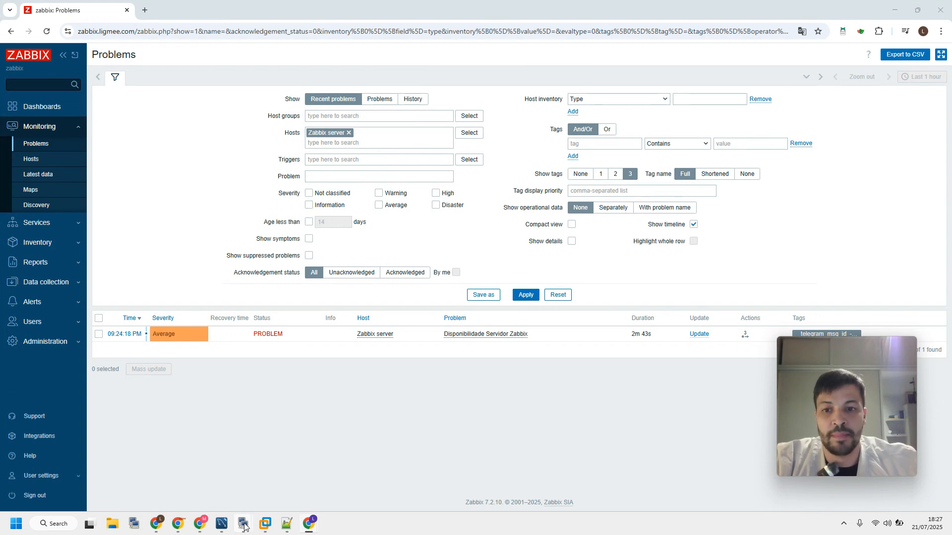
Send custom.status value 0 for Zabbix server with zabbix_sender in the KiTTY terminal, and reopen the hosts list in Zabbix
{"action": "mouse_move", "coordinate": [245, 528]}
{"action": "left_click", "coordinate": [364, 479]}
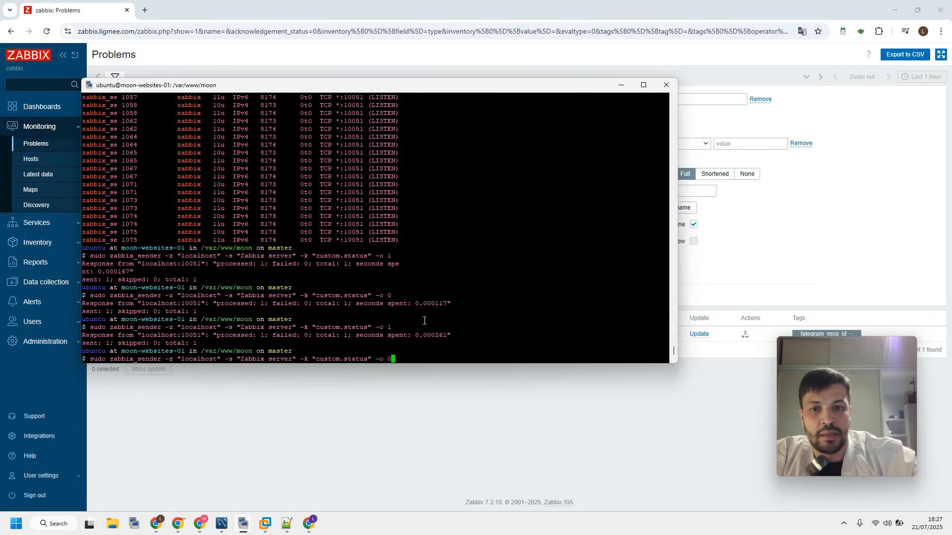
{"action": "key", "text": "BackSpace"}
{"action": "type", "text": "0"}
{"action": "key", "text": "Return"}
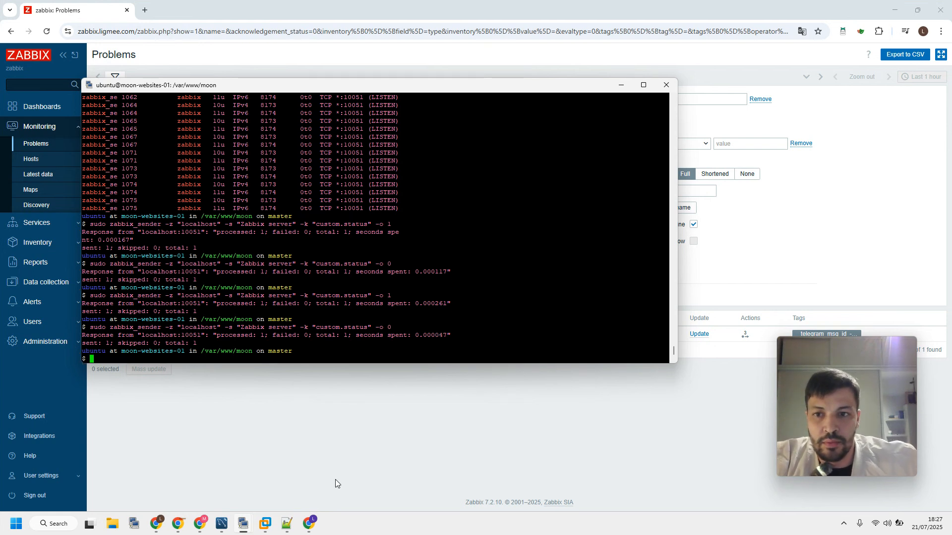
{"action": "left_click", "coordinate": [346, 490]}
{"action": "left_click", "coordinate": [34, 158]}
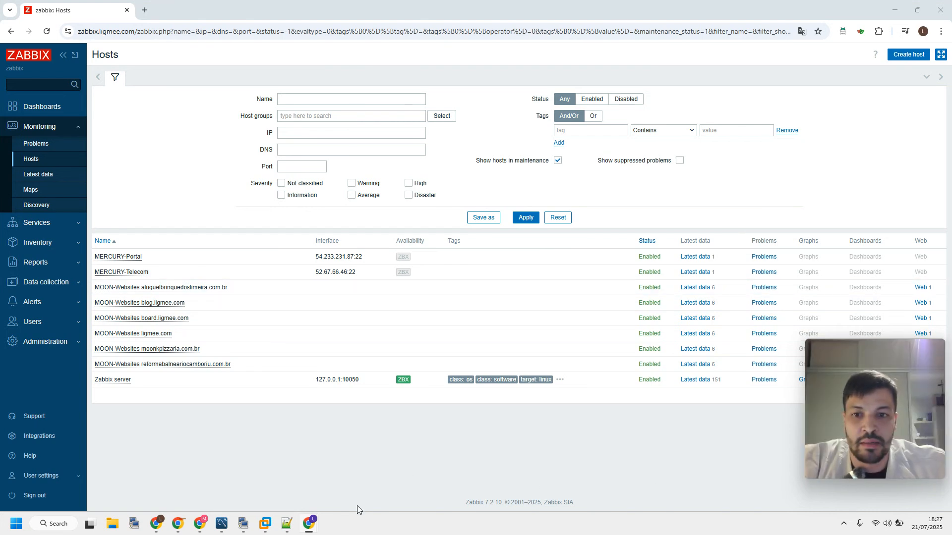
Switch to the Ligmee portal browser window with the contracted phone numbers page
{"action": "mouse_move", "coordinate": [156, 529]}
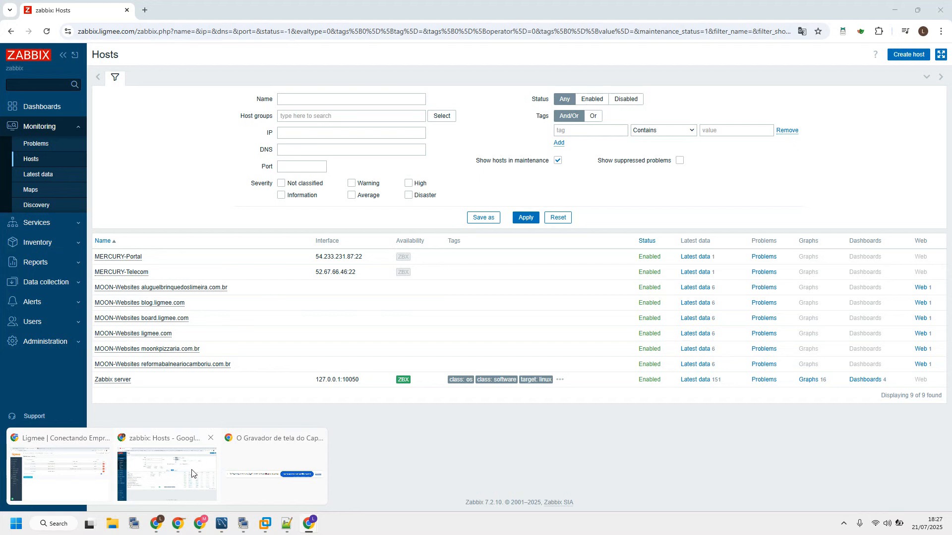
{"action": "left_click", "coordinate": [169, 485]}
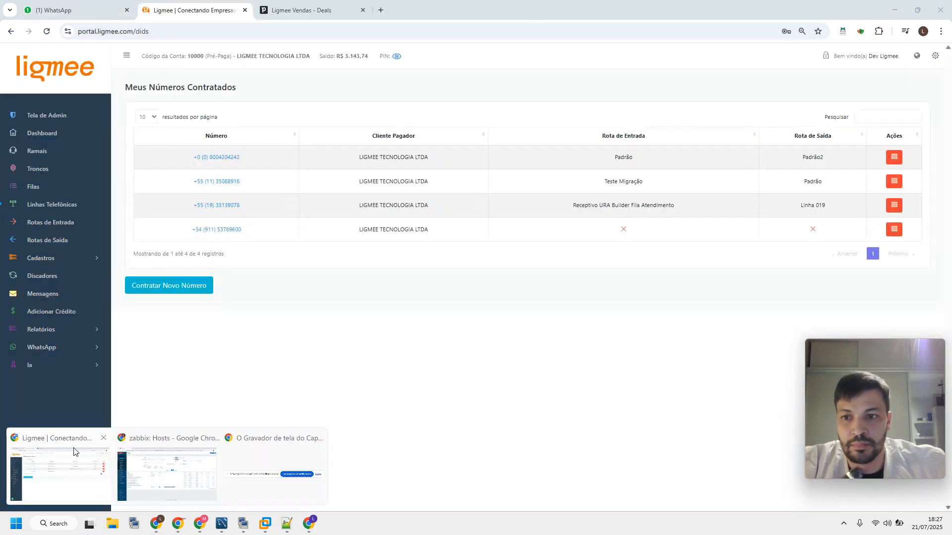
{"action": "left_click", "coordinate": [94, 464]}
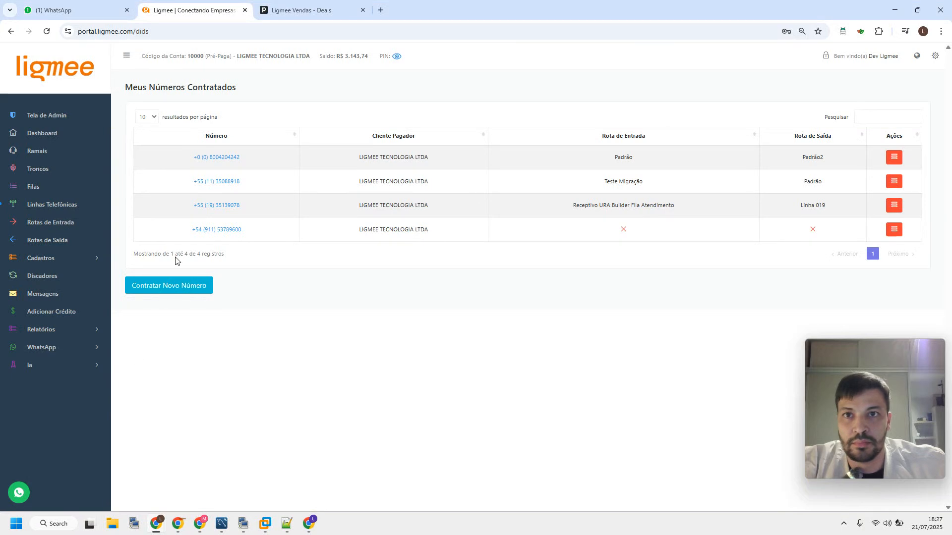
{"action": "mouse_move", "coordinate": [311, 524]}
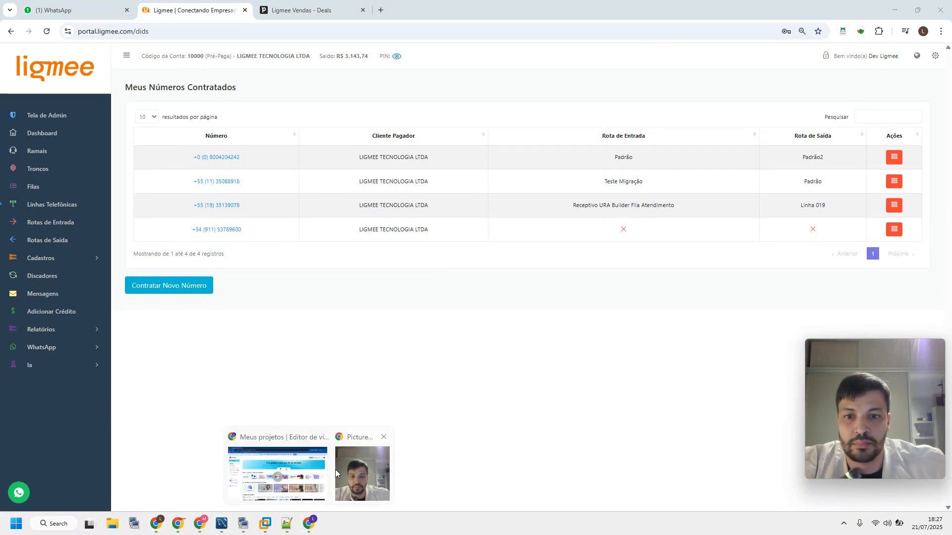